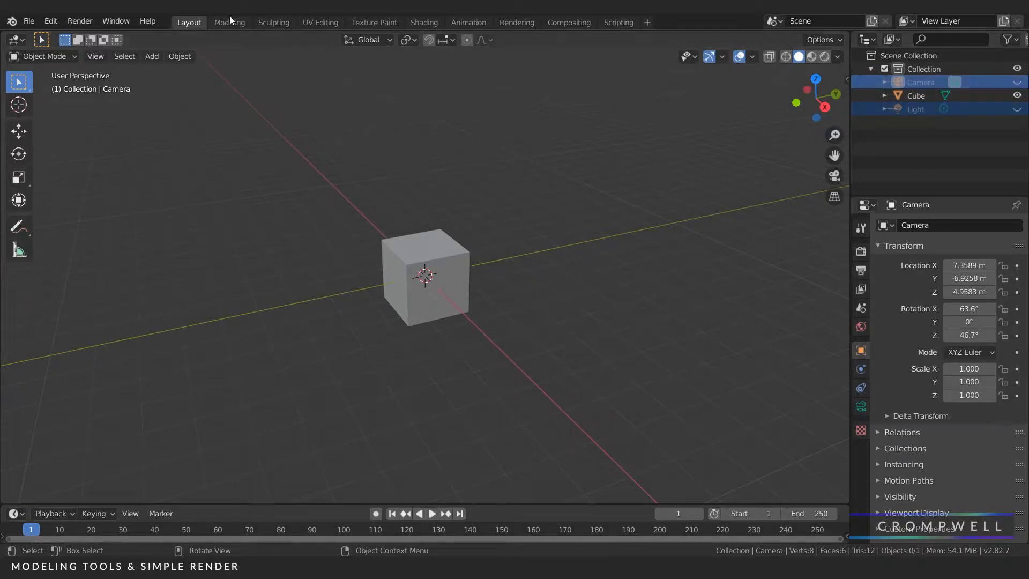
Bring the cube into the Modeling workspace and, in Object Mode, move it straight up along Z above the origin
left_click(429, 240)
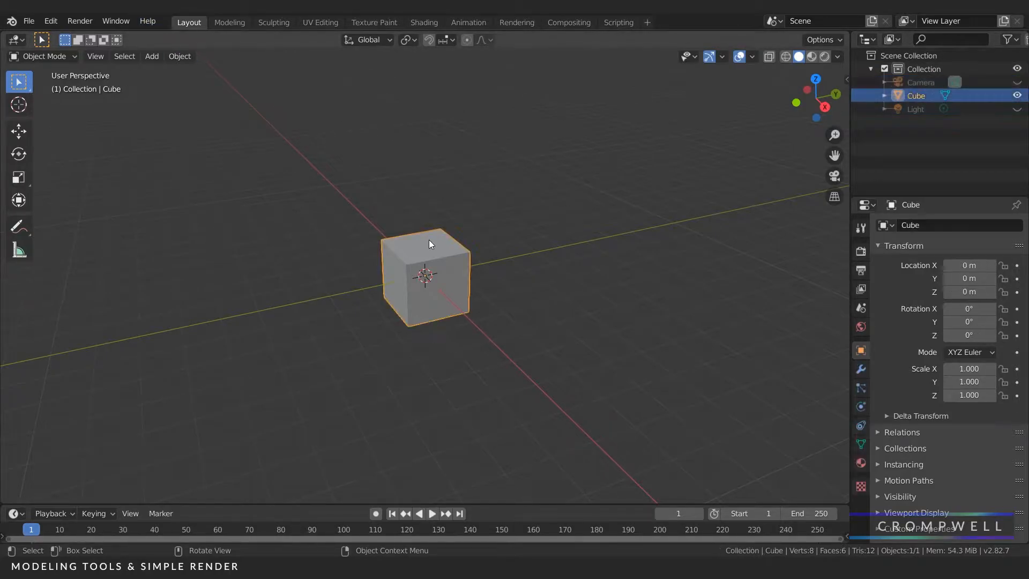
left_click(230, 21)
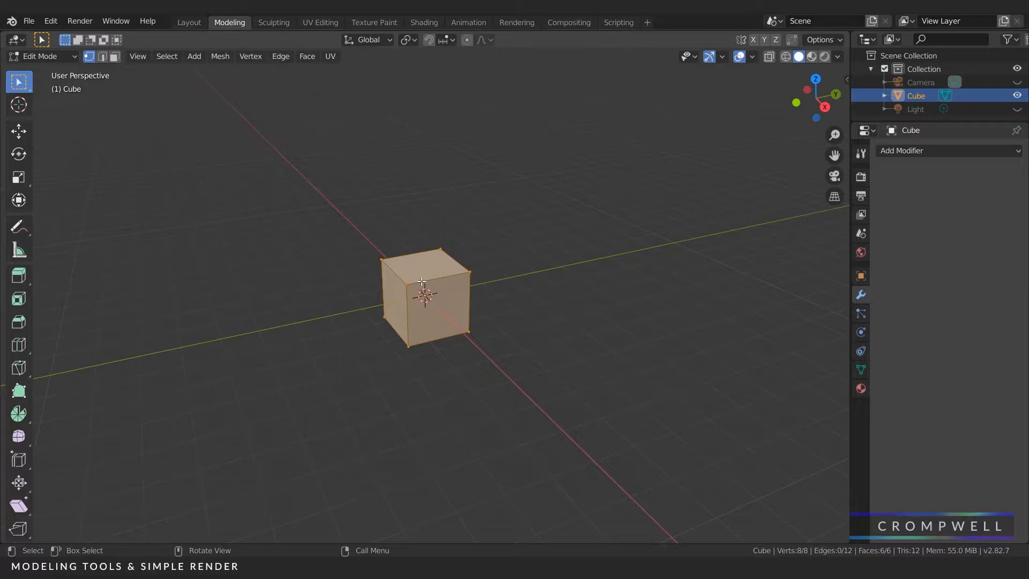
left_click(19, 131)
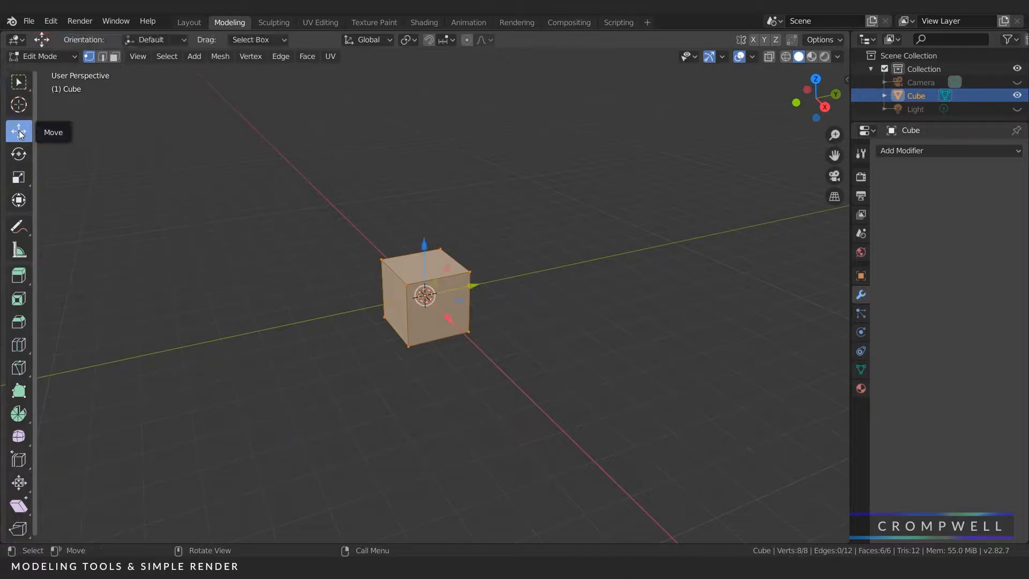
left_click(43, 56)
left_click(37, 73)
left_click(13, 130)
left_click_drag(427, 245, 407, 157)
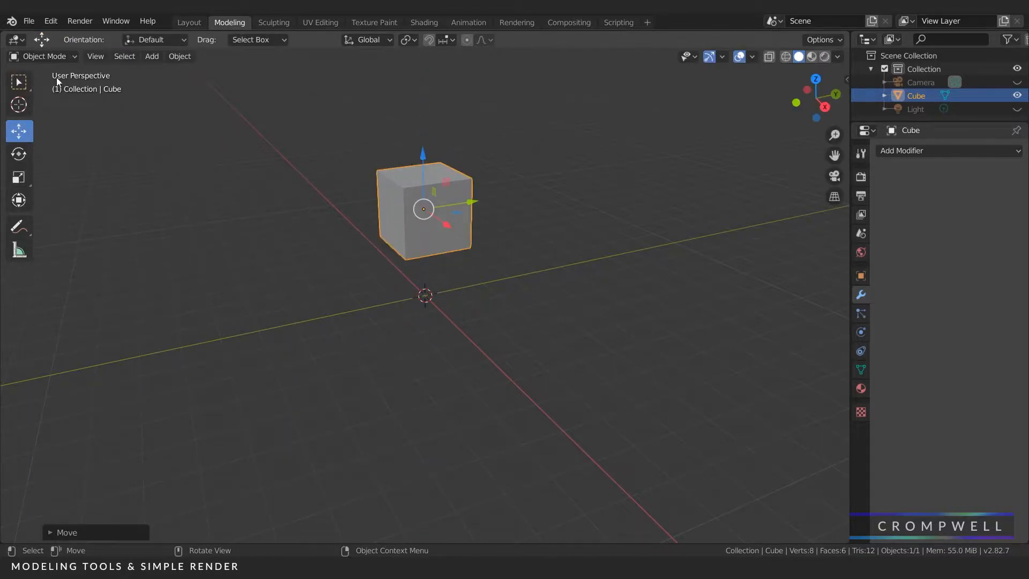
Return the raised cube to Edit Mode and get a close view of its corners
left_click(43, 57)
left_click(39, 87)
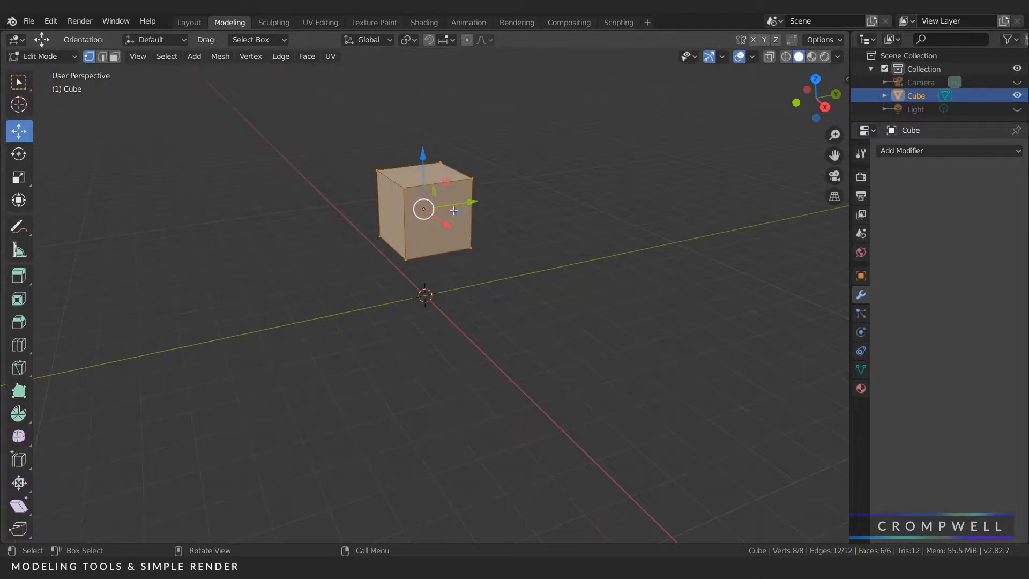
middle_click_drag(406, 150, 380, 139)
middle_click_drag(390, 100, 359, 156)
scroll(383, 115, "up", 3)
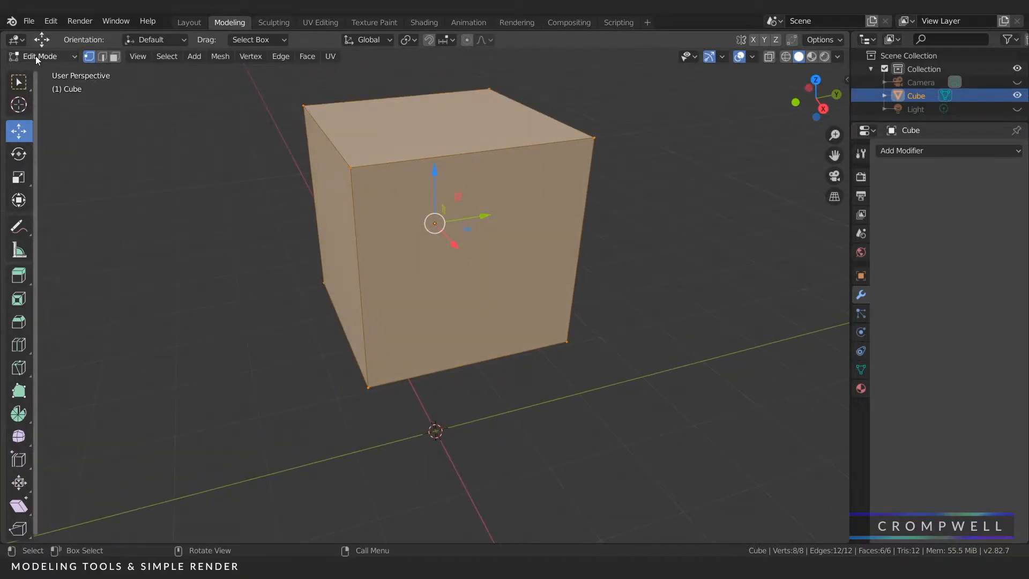
Try to move a single upper corner vertex of the cube
left_click(351, 168)
left_click_drag(347, 114, 426, 136)
right_click(426, 135)
middle_click_drag(371, 140, 341, 146)
scroll(451, 160, "down", 4)
middle_click_drag(451, 161, 490, 170)
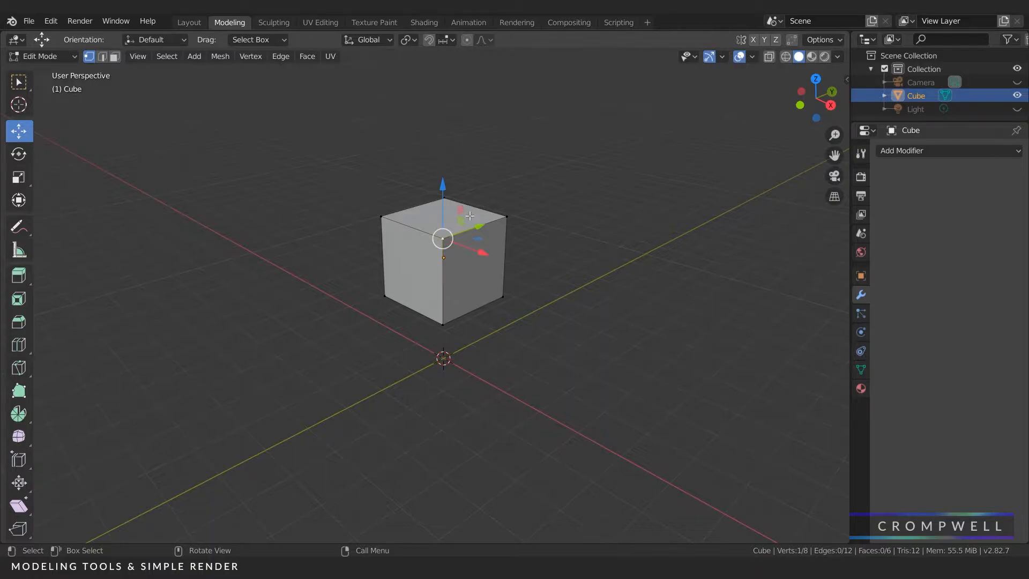
Activate Extrude Region with face selection and select the cube's side face that points along negative Y
left_click(19, 275)
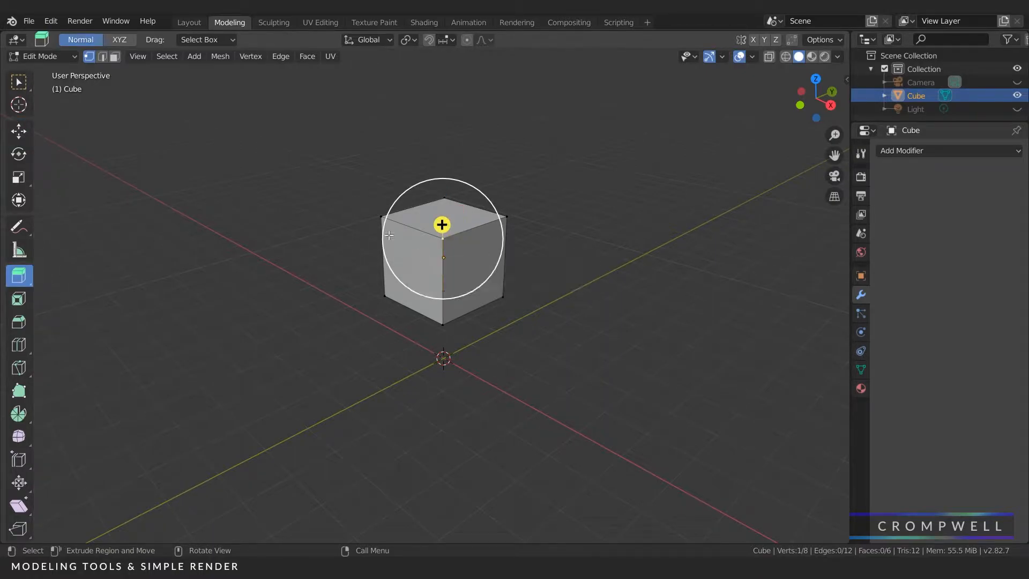
left_click(112, 57)
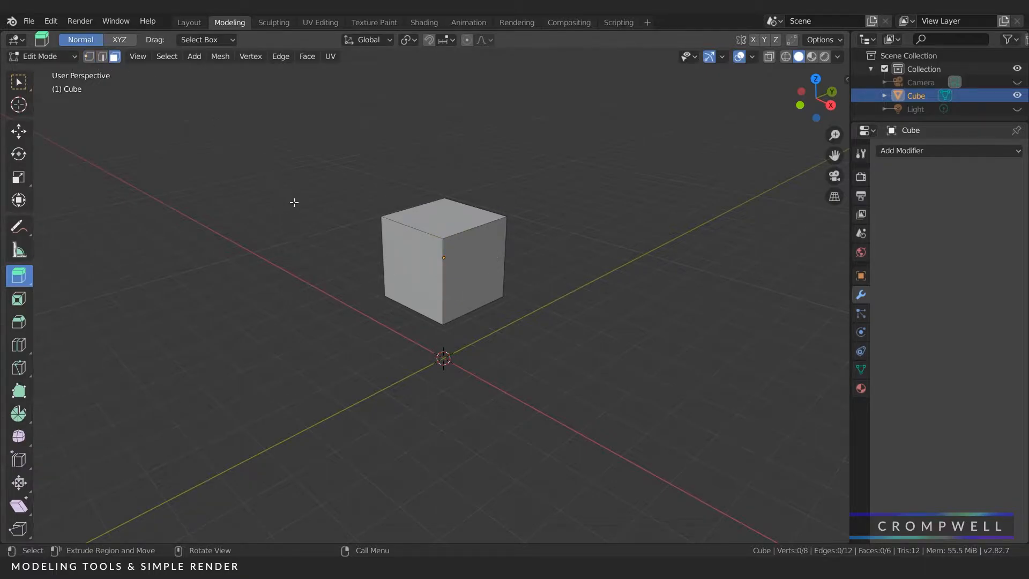
left_click(416, 259)
middle_click_drag(432, 259, 399, 249)
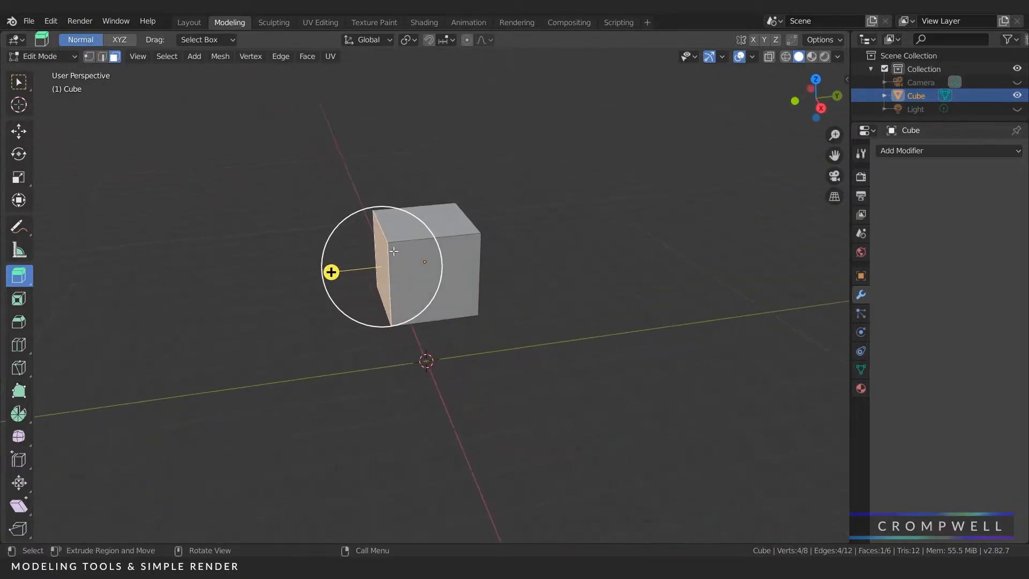
Try extruding the selected side face outward along negative Y and undo the extrusion
left_click_drag(331, 272, 200, 286)
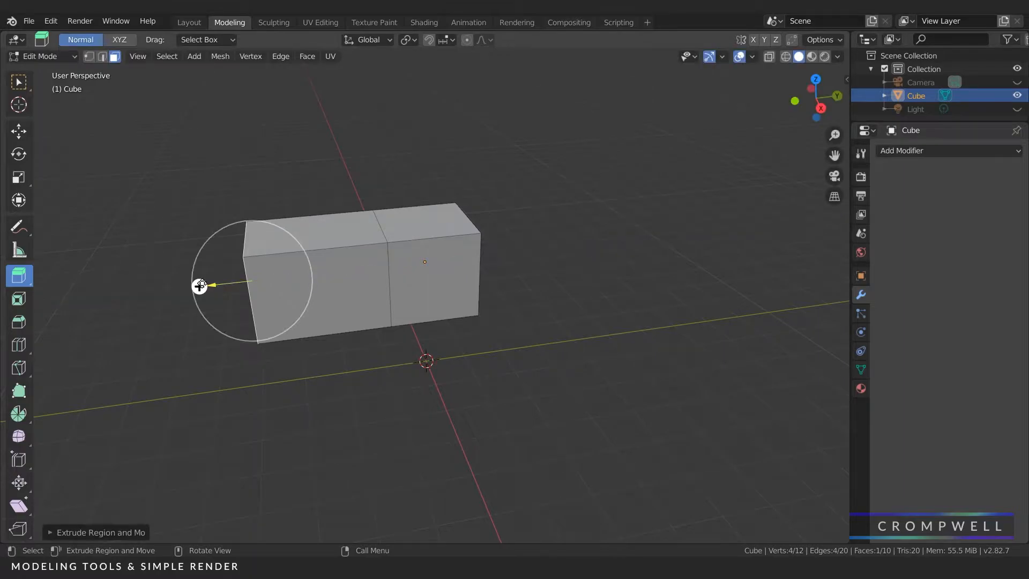
key("ctrl+z")
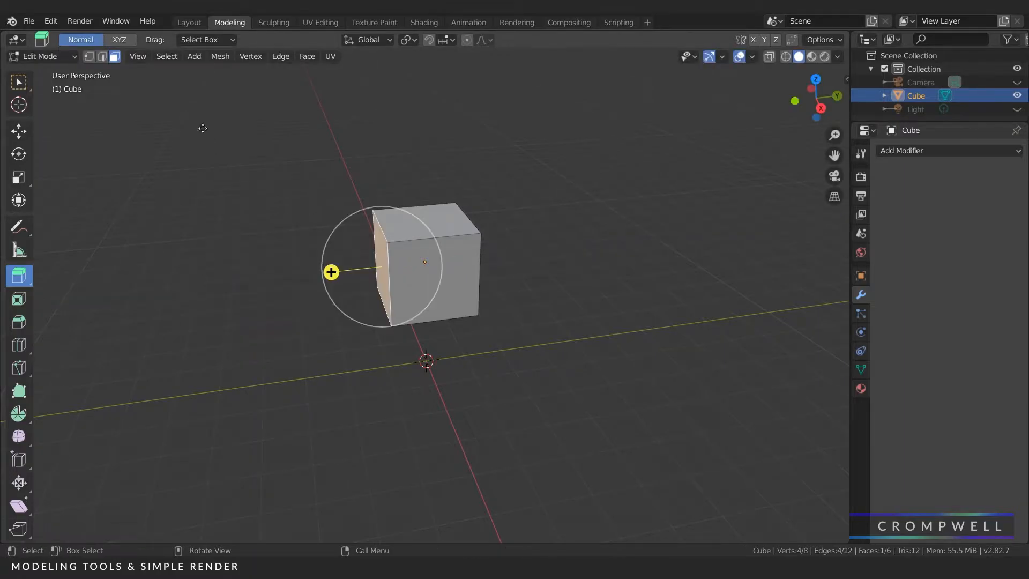
Move the selected side face outward along negative Y to stretch the cube into a long box
left_click(19, 131)
left_click_drag(424, 265, 317, 260)
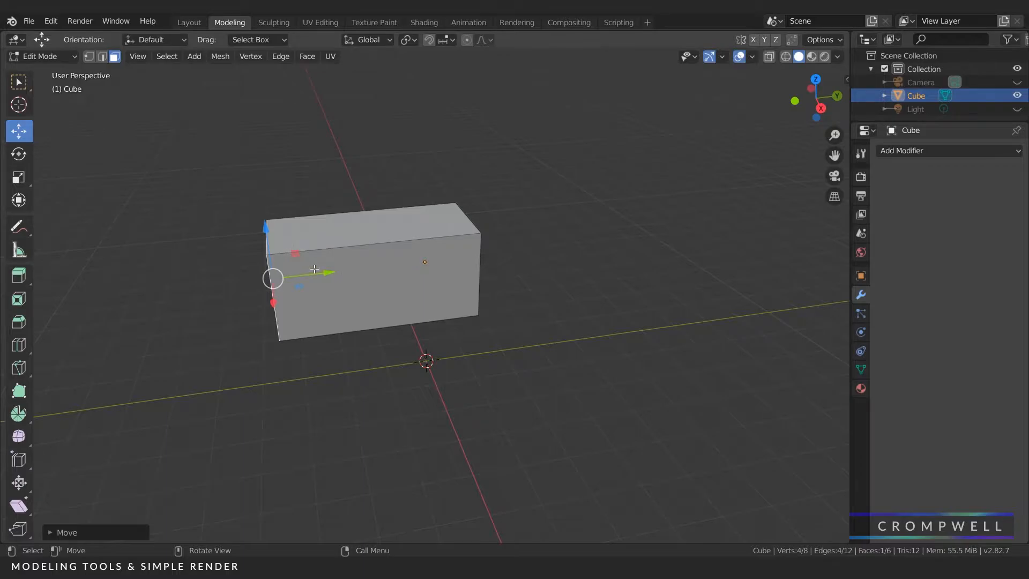
left_click_drag(327, 273, 317, 271)
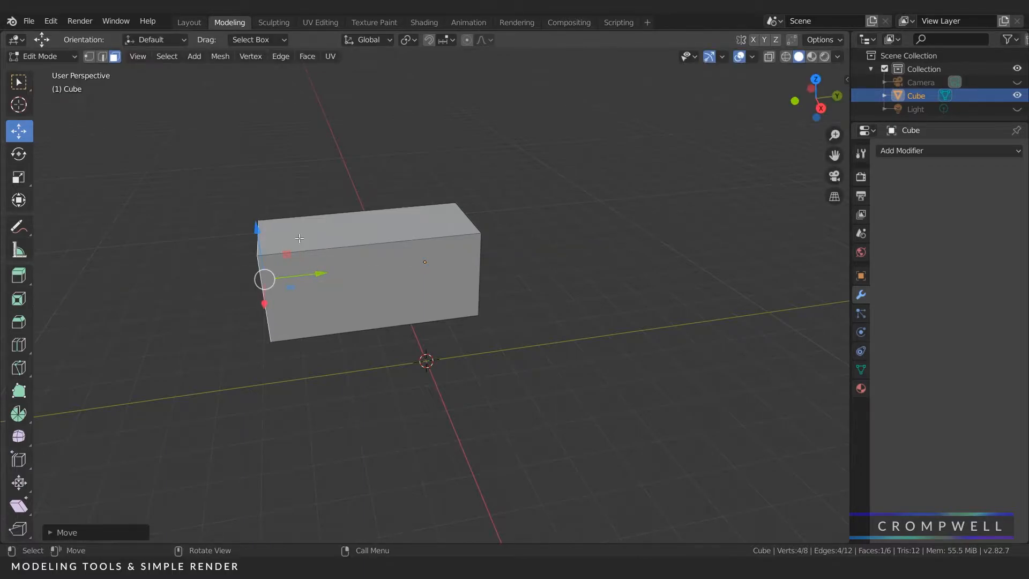
Extrude the box's negative-Y end face outward to add a shorter block
middle_click_drag(356, 262, 161, 236)
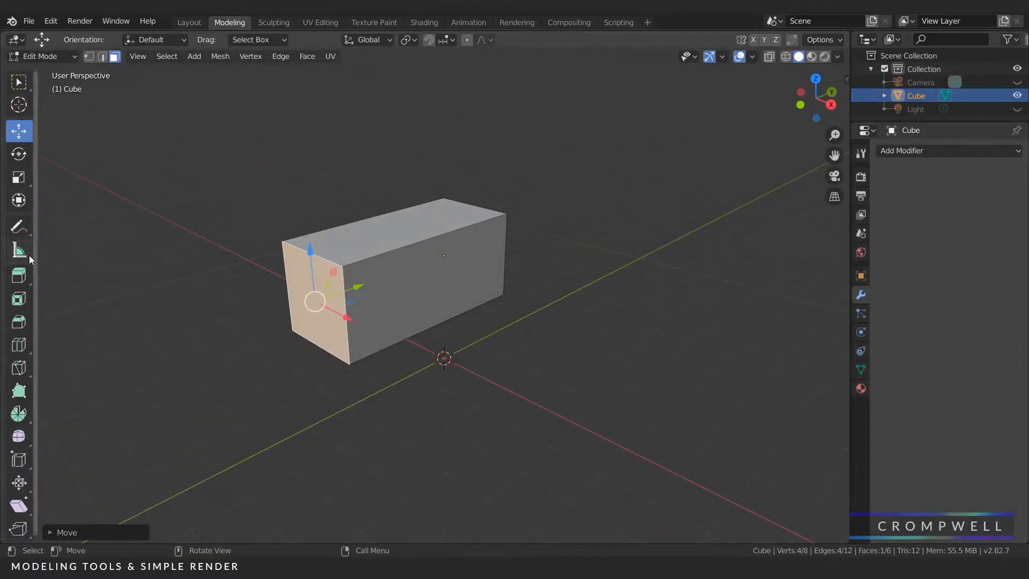
left_click(18, 275)
left_click_drag(270, 316, 201, 336)
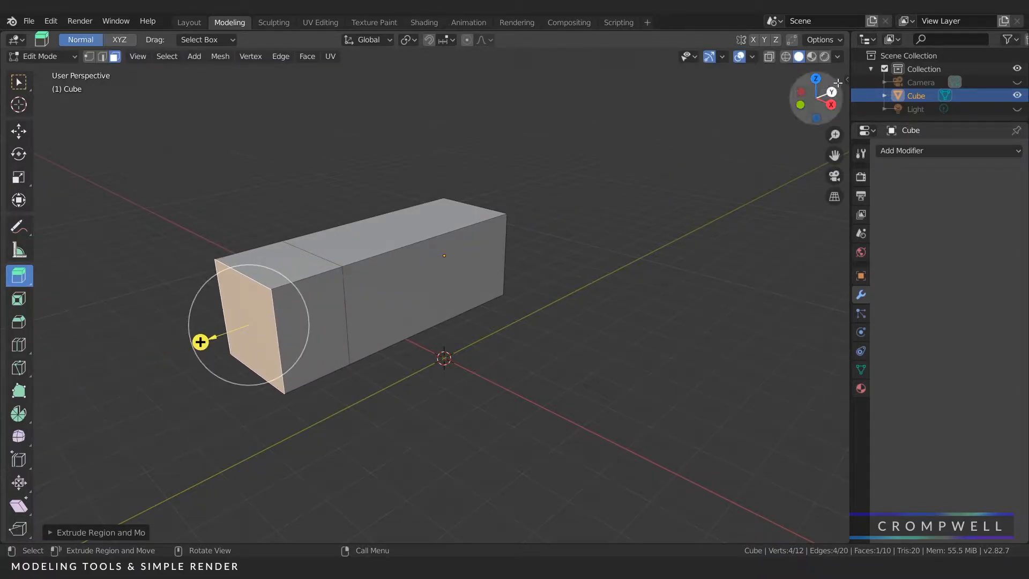
Turn on the Screencast Keys overlay and hide the sidebar again
key("n")
left_click(844, 188)
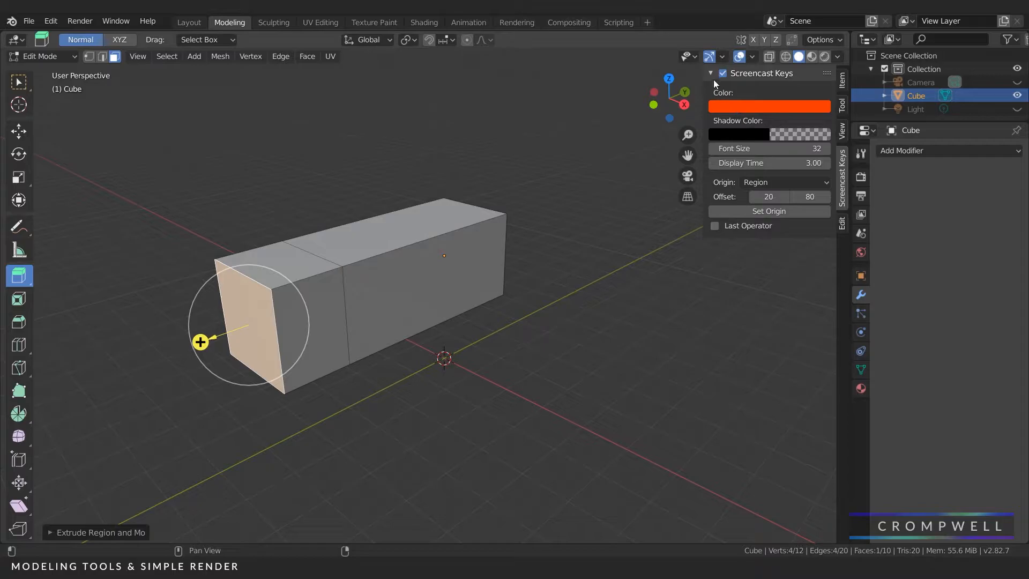
left_click(722, 73)
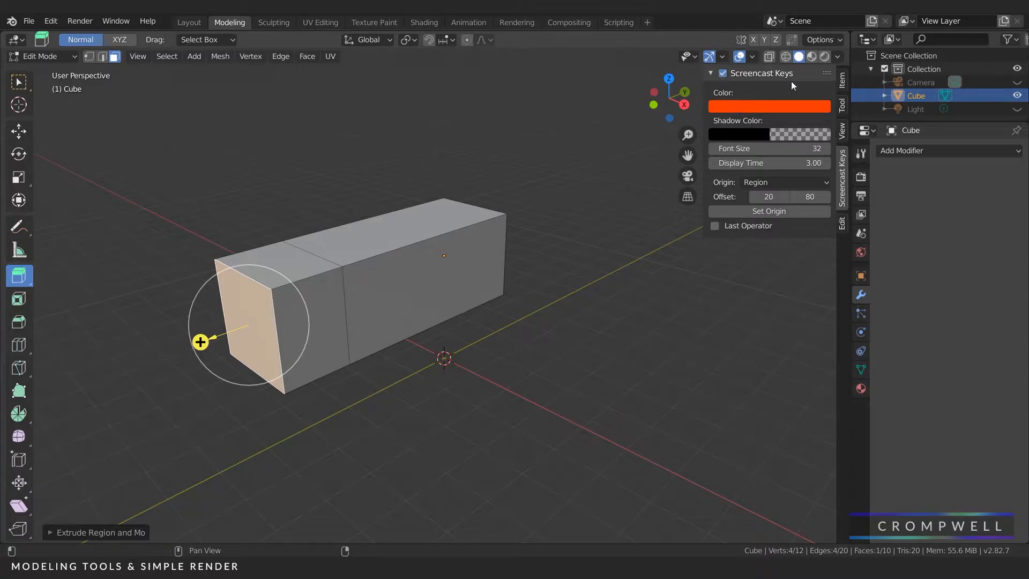
left_click(161, 55)
Extrude the top face of the short end block upward into a tall column
middle_click_drag(346, 198, 294, 313)
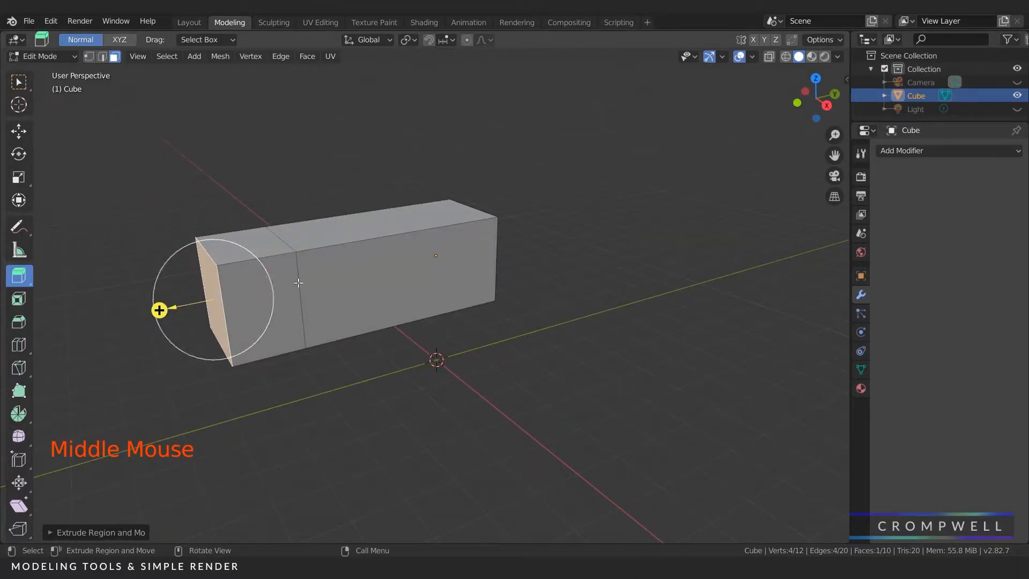
left_click(262, 232)
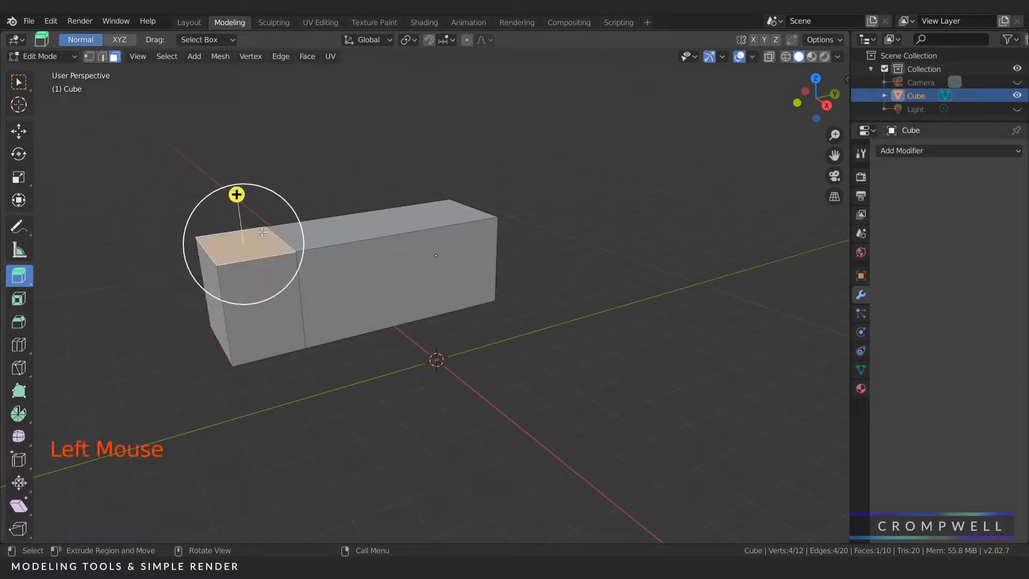
scroll(284, 184, "down", 2)
left_click_drag(306, 220, 319, 87)
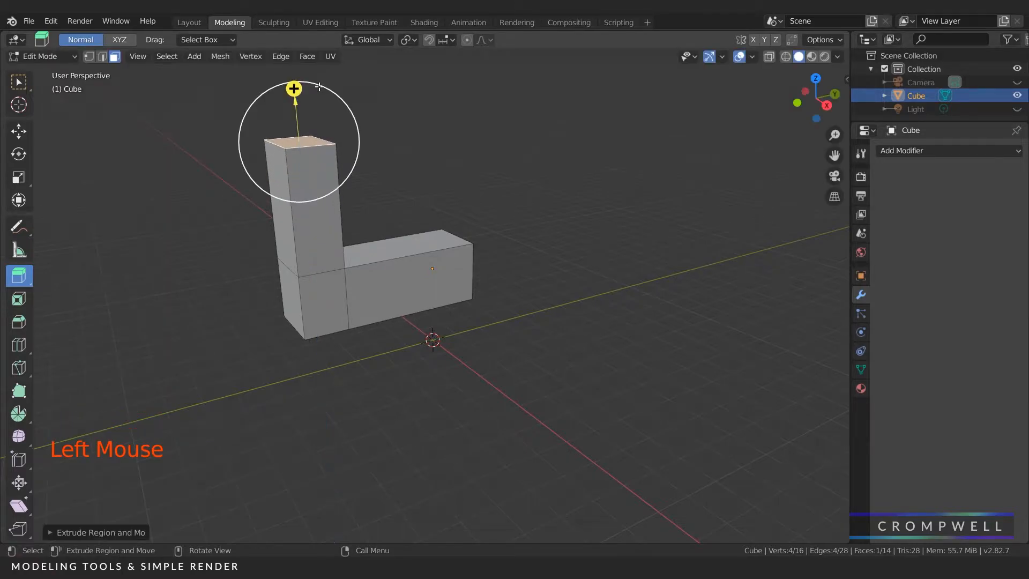
Activate the Scale tool on the column's top face and view it from closer
left_click(18, 177)
left_click_drag(299, 142, 297, 142)
middle_click_drag(298, 141, 289, 144)
scroll(285, 144, "up", 2)
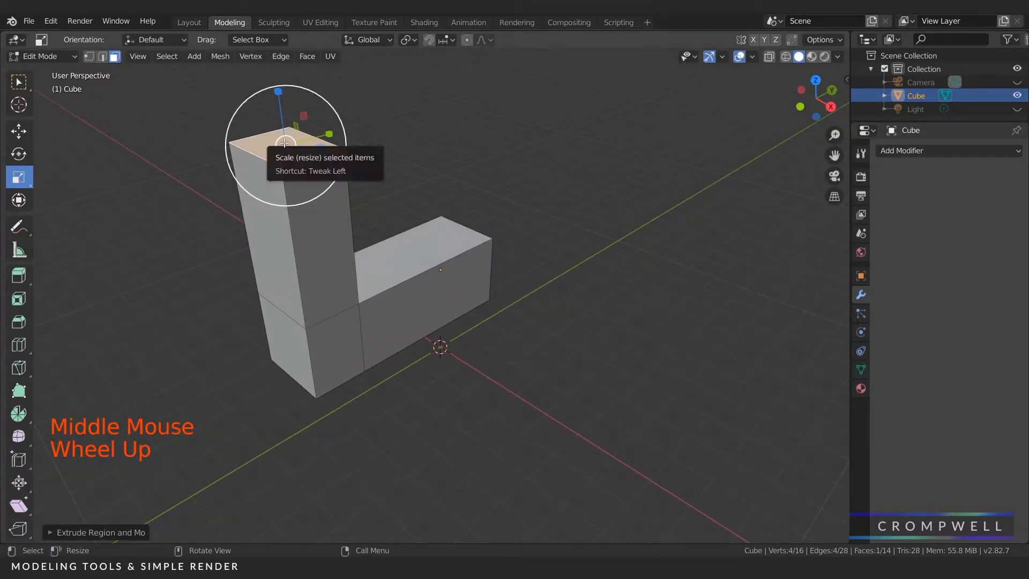
Try scaling the column's top face uniformly
left_click_drag(285, 143, 258, 128)
right_click(293, 154)
right_click(284, 145)
right_click(257, 128)
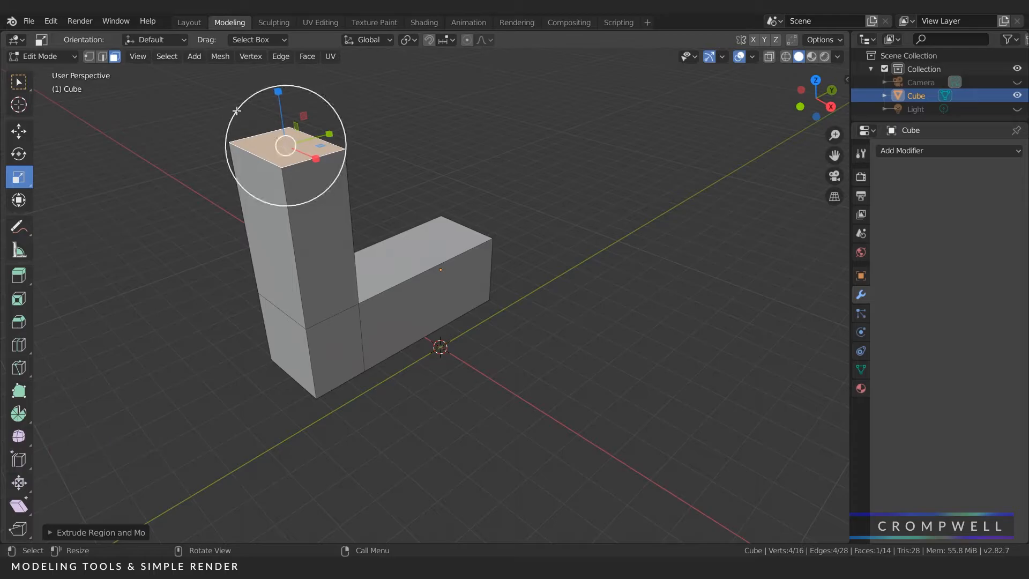
left_click_drag(238, 122, 271, 125)
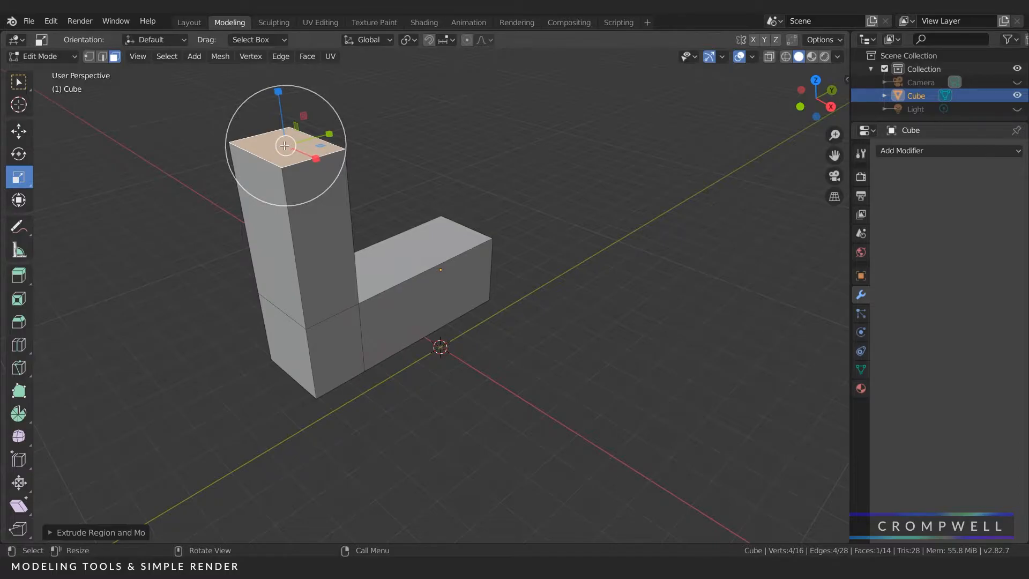
Try scaling the column's top face through its centre to an inverted, enlarged size and undo the resize
left_click(284, 145)
left_click(284, 145)
mouse_move(284, 145)
left_mouse_down()
mouse_move(299, 149)
mouse_move(286, 147)
left_mouse_up()
right_click(289, 147)
left_click(282, 145)
middle_click_drag(287, 148, 339, 224)
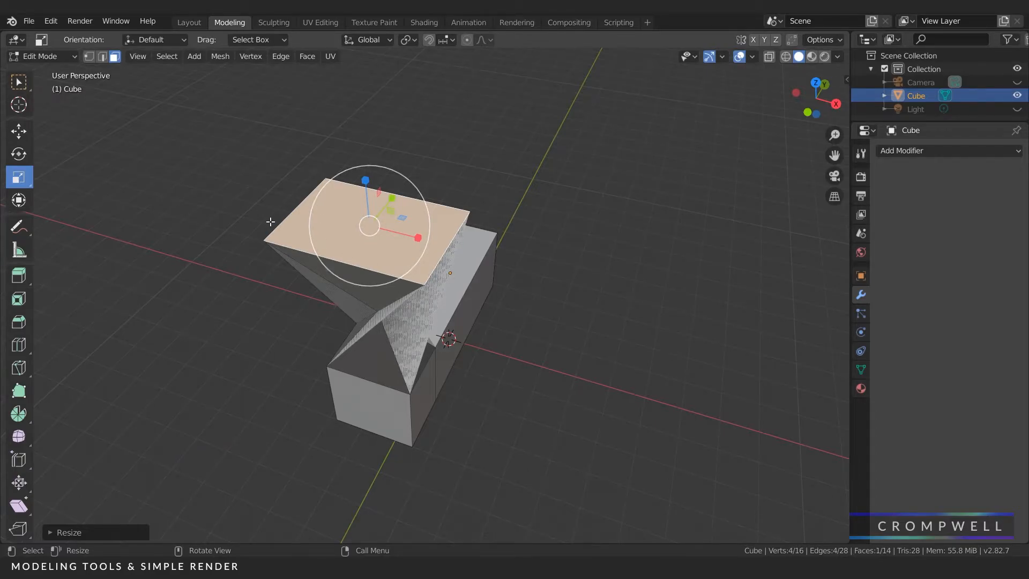
key("ctrl+z")
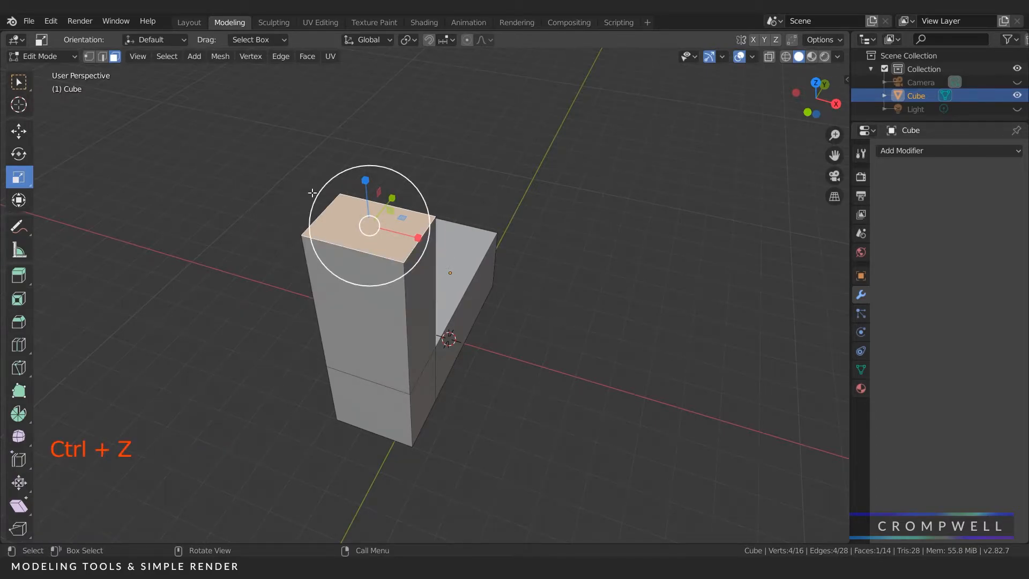
Shrink the column's top face uniformly into a tapered neck and extrude it a short distance upward
left_click_drag(328, 196, 345, 226)
middle_click_drag(346, 226, 3, 291)
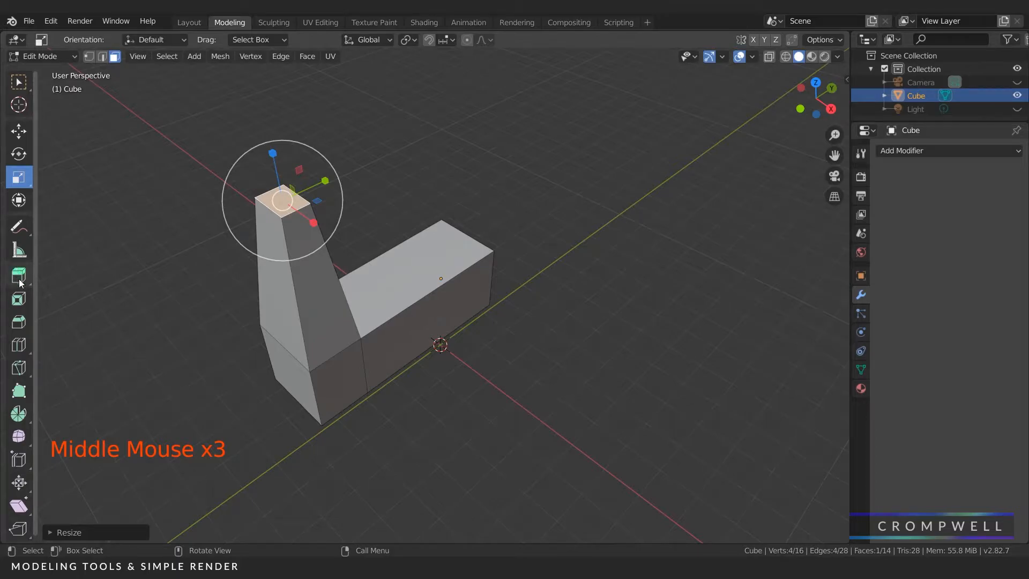
left_click(19, 281)
left_click_drag(271, 159, 271, 109)
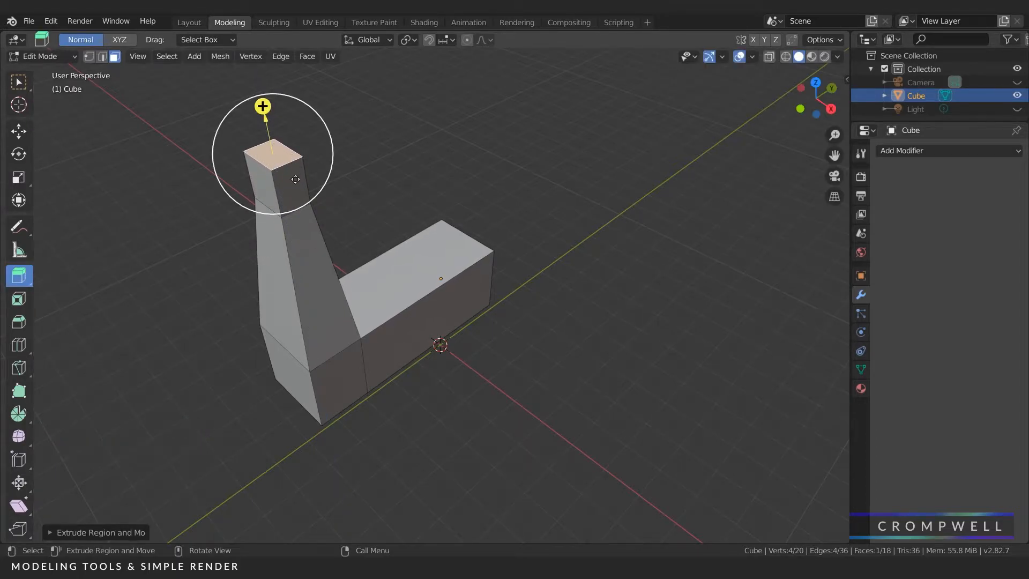
Extrude the front face of the neck's top block outward and scale its end face down into a tapered snout
left_click(260, 181)
left_click_drag(218, 204, 152, 228)
left_click(18, 177)
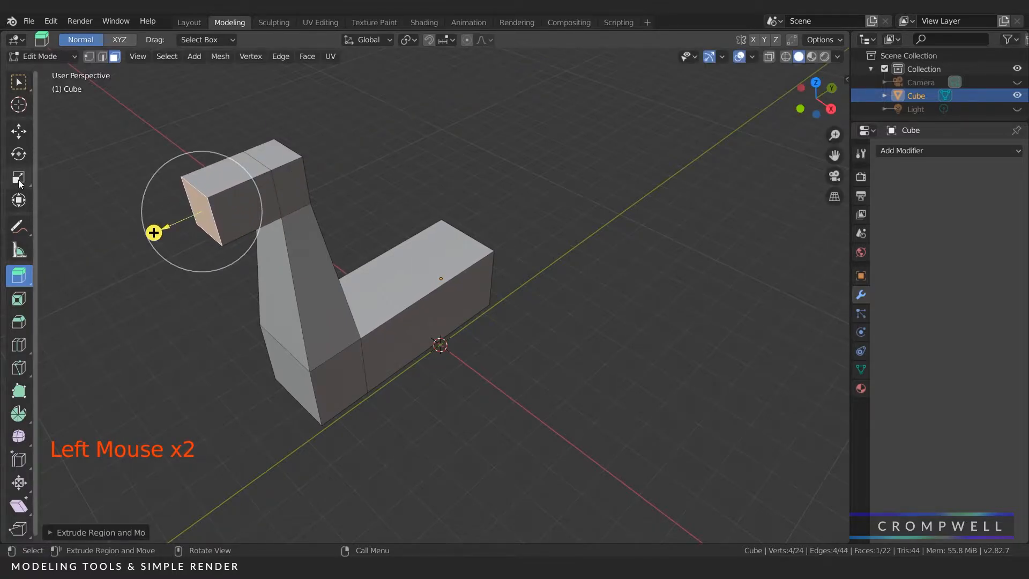
left_click_drag(166, 167, 173, 202)
Move the snout's end face slightly outward along negative Y and slightly down along Z
middle_click_drag(173, 202, 406, 185)
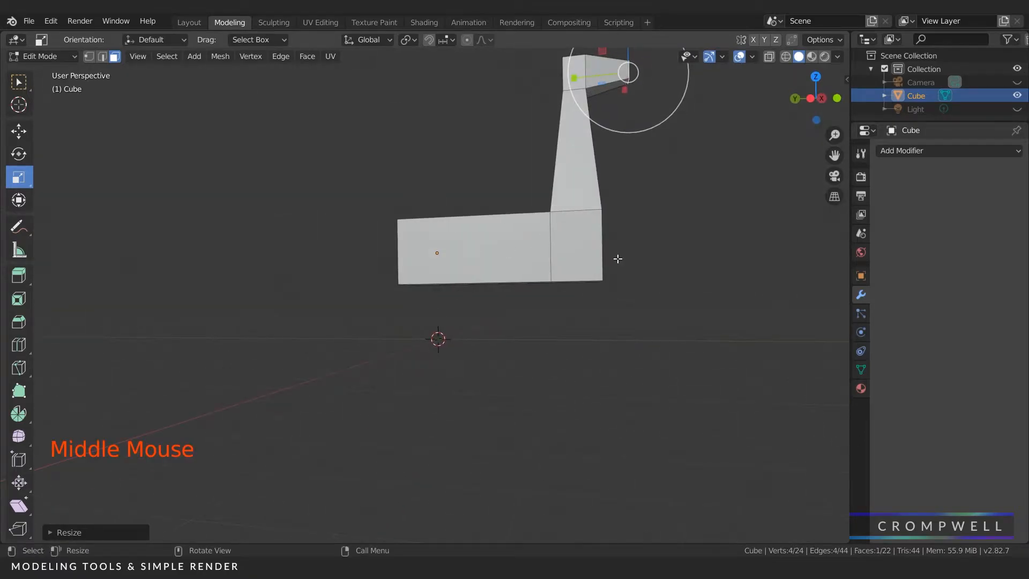
middle_click_drag(512, 187, 277, 170)
scroll(344, 207, "down", 2)
left_click(19, 131)
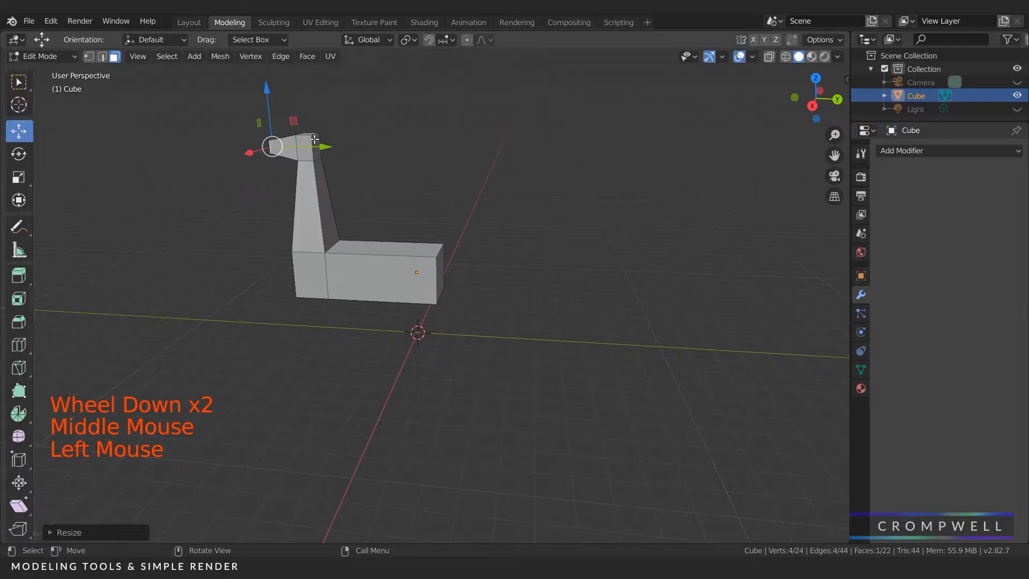
left_click_drag(318, 146, 315, 146)
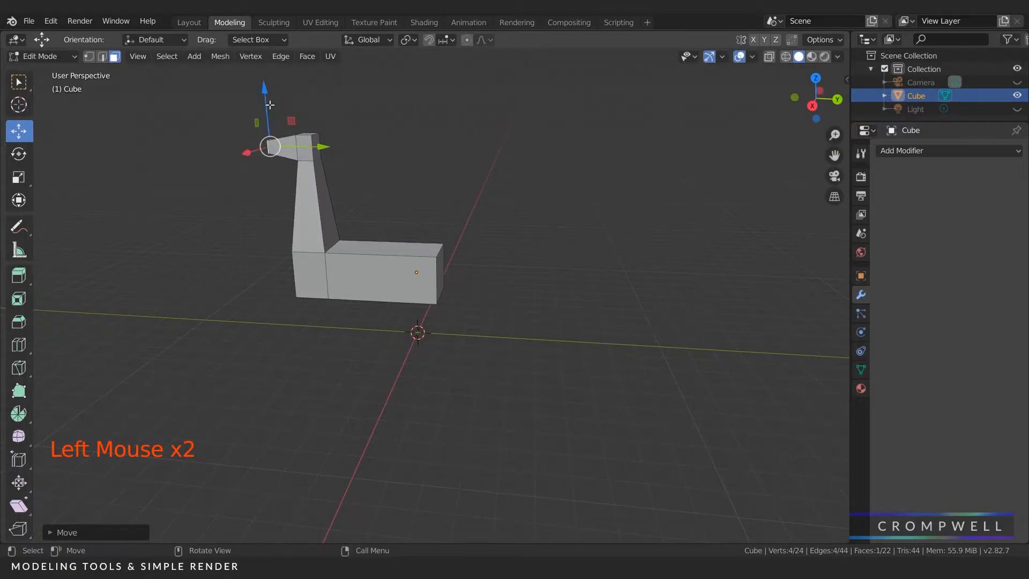
left_click_drag(268, 93, 268, 99)
Add a lengthwise loop cut through the middle of the body and neck with 2 cuts and a smoothness of 0.440
middle_click_drag(276, 148, 392, 186)
scroll(429, 276, "up", 2)
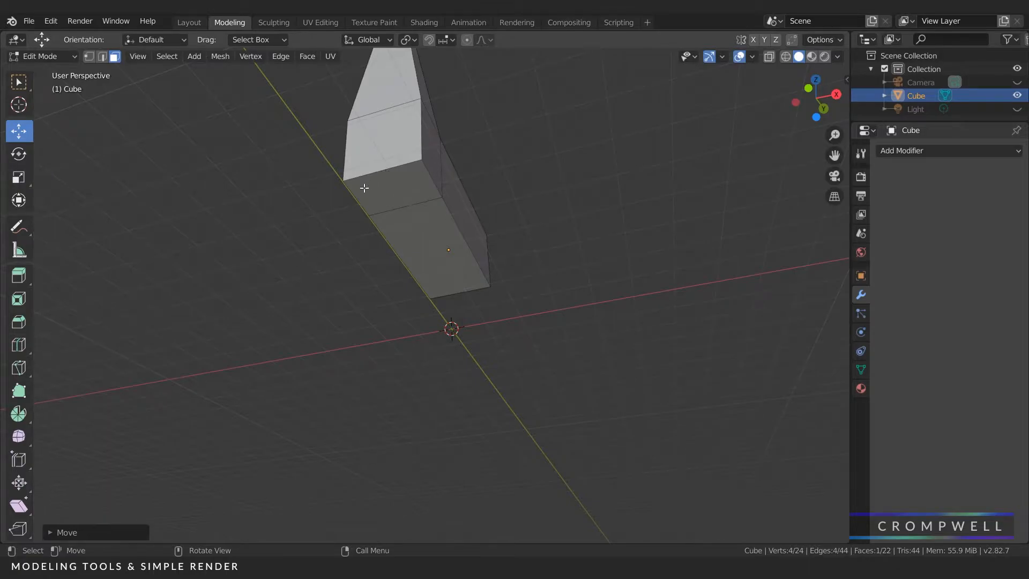
left_click(18, 353)
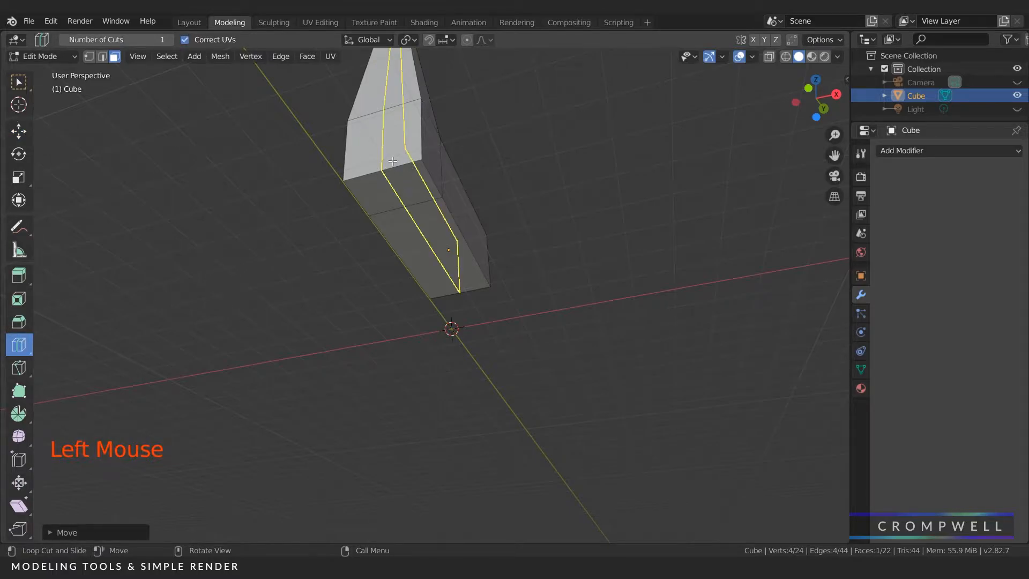
scroll(395, 157, "up", 1)
scroll(393, 158, "down", 1)
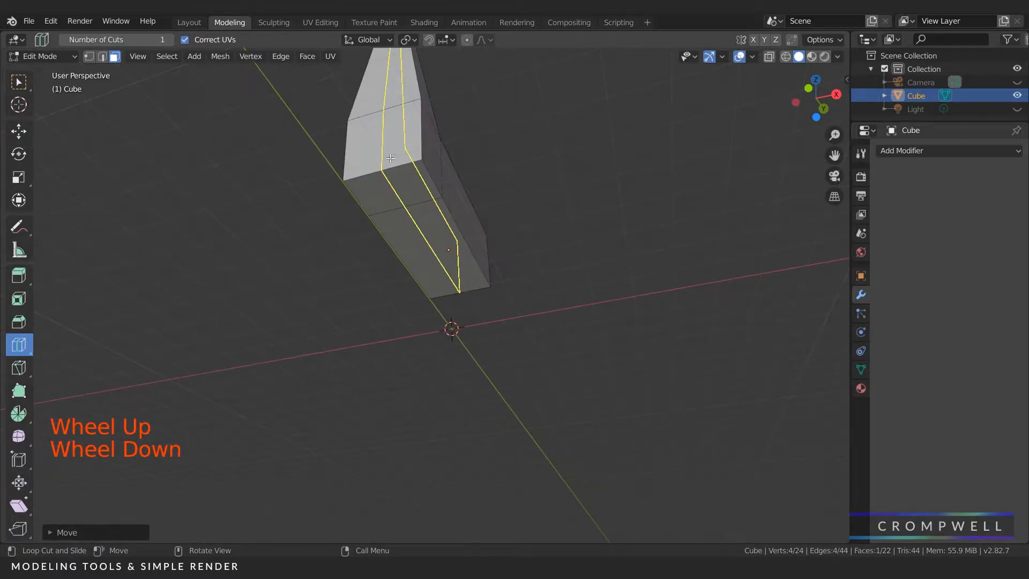
left_click(403, 143)
right_click(355, 165)
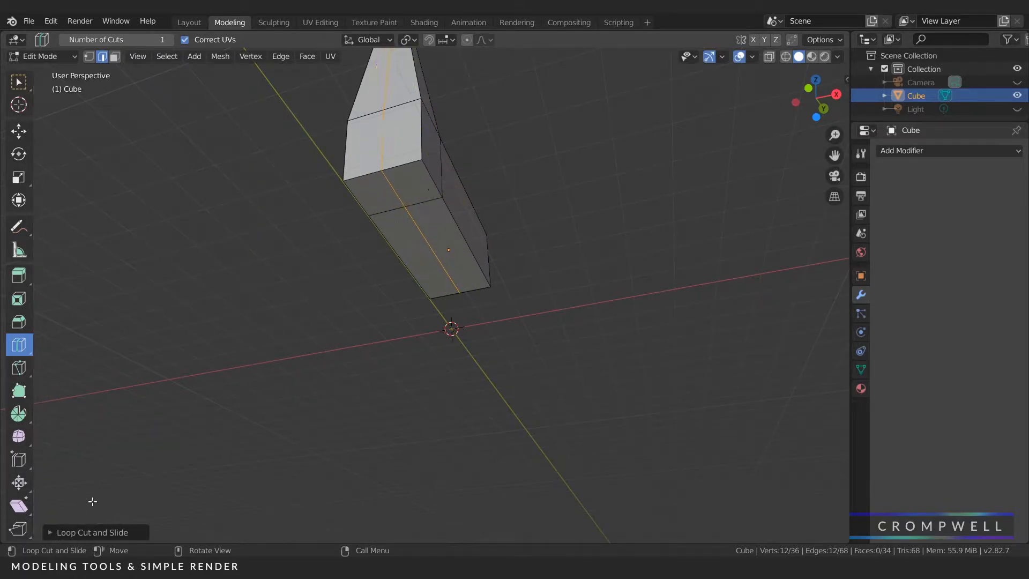
left_click(51, 533)
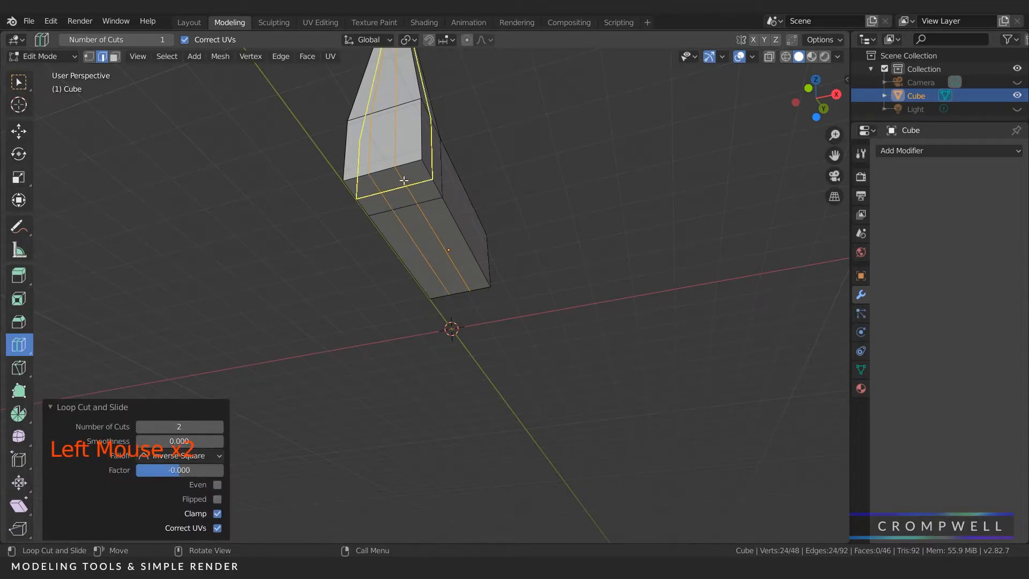
left_click_drag(177, 440, 201, 441)
Add a crosswise loop cut around the body and slide it toward the rear end, to a factor of about -0.593
scroll(294, 193, "down", 3)
middle_click_drag(294, 193, 473, 253)
scroll(262, 272, "up", 2)
left_click(19, 82)
scroll(386, 175, "up", 2)
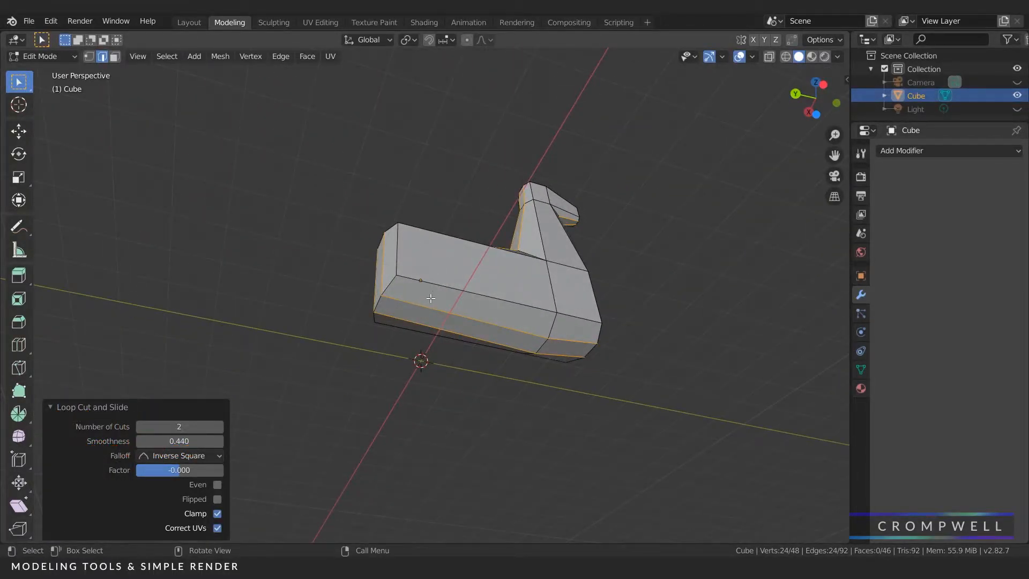
key("ctrl+r")
left_click(472, 253)
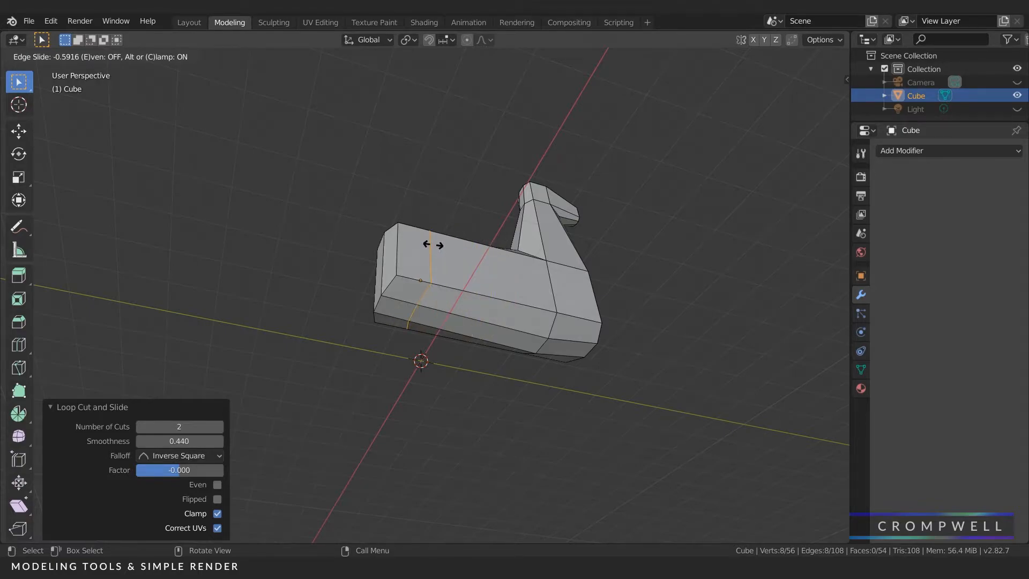
left_click(433, 245)
Add a horizontal loop cut around the body and slide it slightly upward, to a factor of about -0.270
middle_click_drag(433, 245, 151, 308)
key("ctrl+r")
left_click(440, 237)
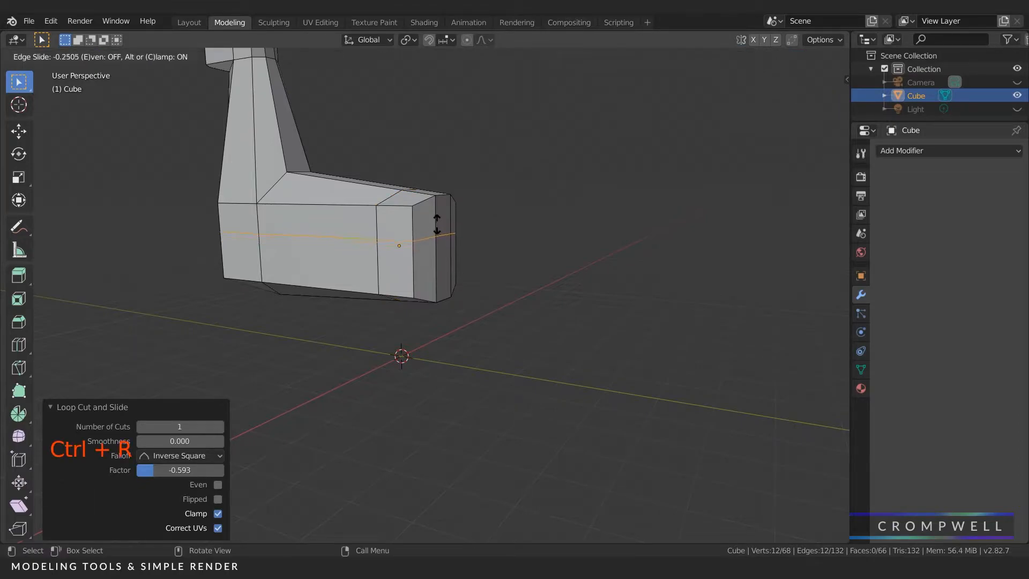
left_click(427, 230)
Extrude the four corner faces of the body's underside straight down together to form the legs
middle_click_drag(428, 230, 292, 201)
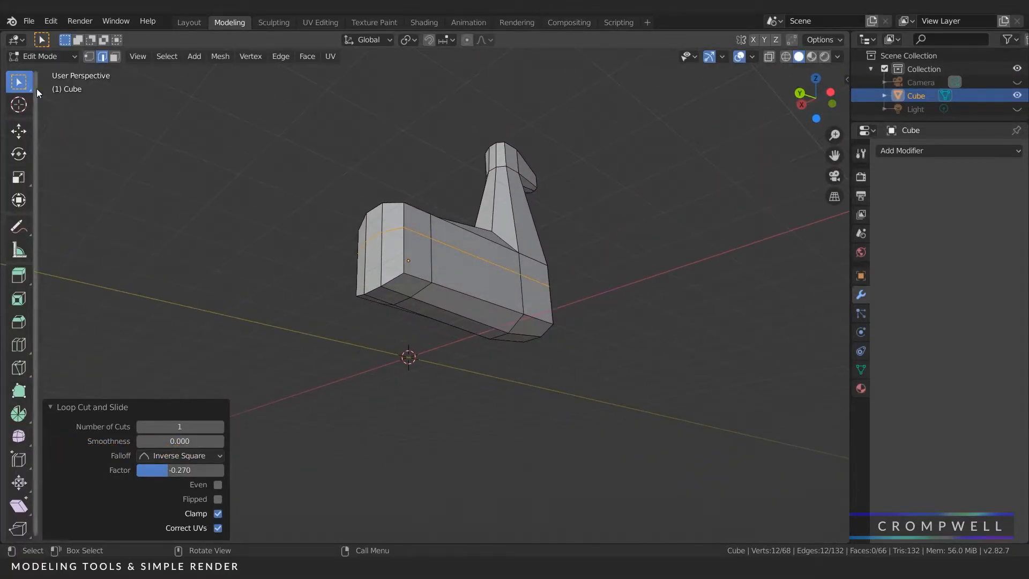
left_click(115, 56)
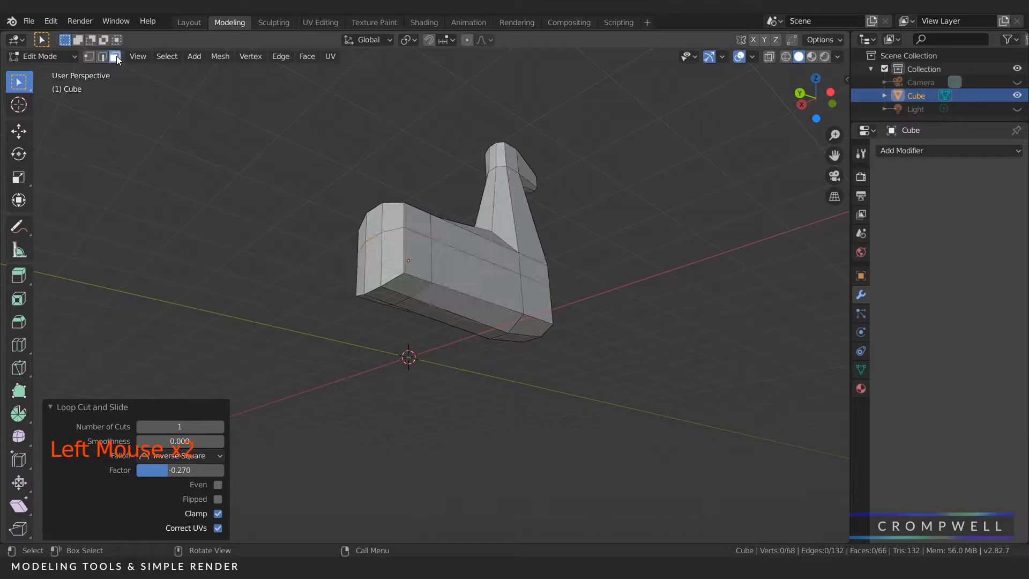
left_click(101, 407)
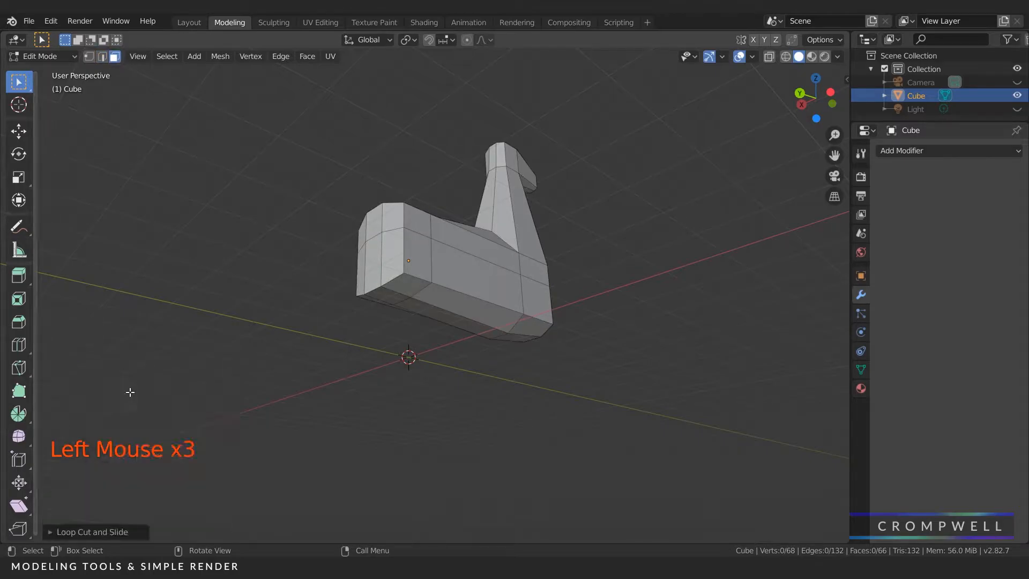
scroll(347, 292, "up", 3)
middle_click_drag(347, 292, 360, 260)
left_click(370, 268)
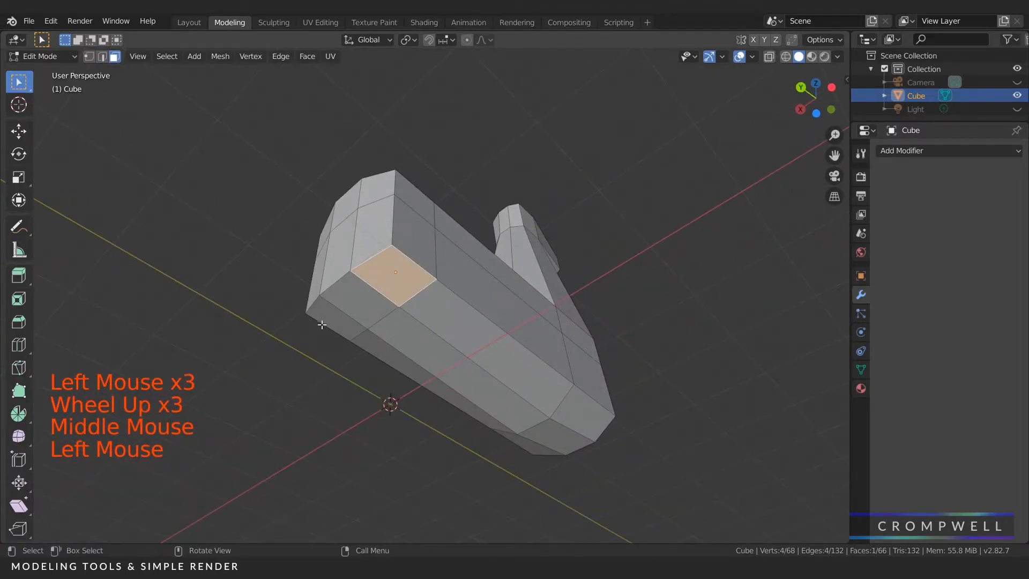
left_click(332, 317, "shift")
middle_click_drag(383, 276, 285, 327)
left_click(697, 232, "shift")
left_click(734, 278, "shift")
middle_click_drag(734, 278, 399, 228)
scroll(545, 260, "down", 2)
key("e")
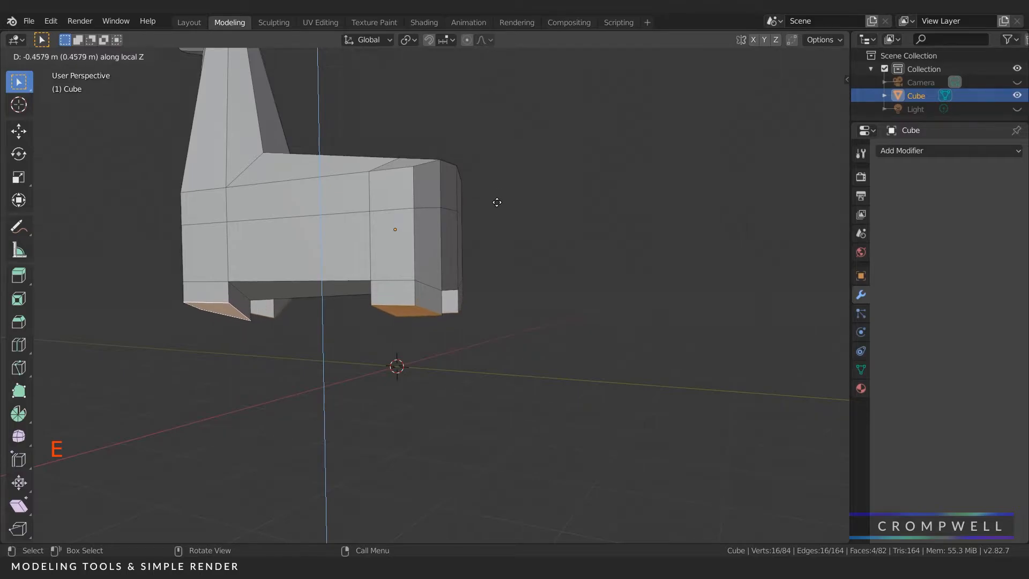
left_click(487, 291)
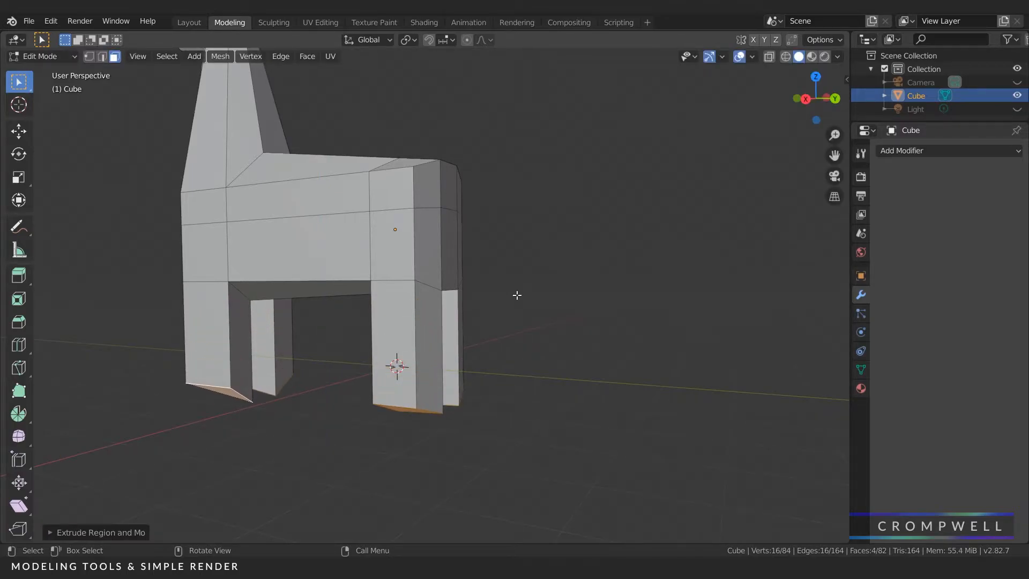
Try flattening the four leg end faces by scaling them to 0 along Z, and undo the resize
key("s")
key("z")
key("0")
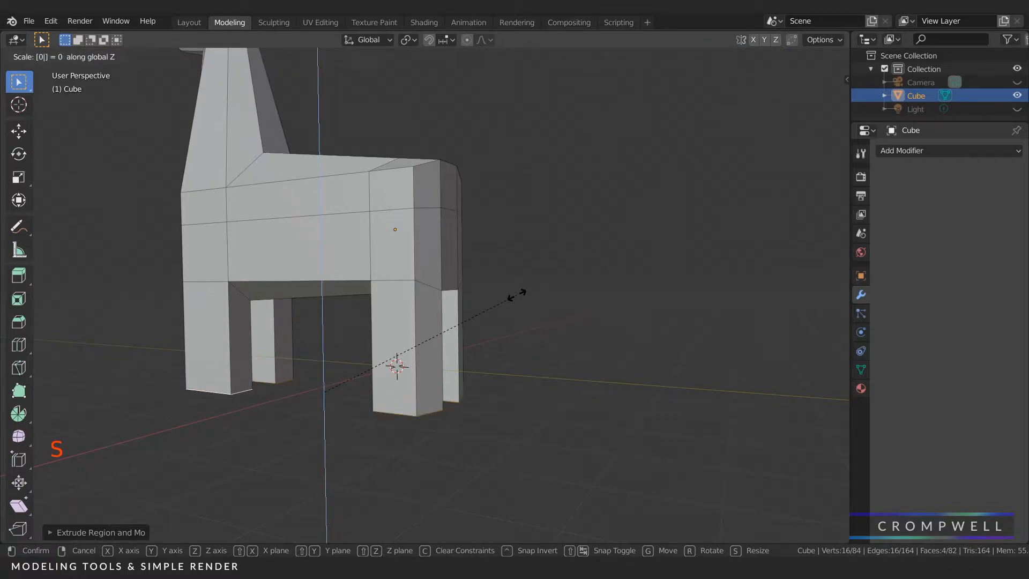
key("Return")
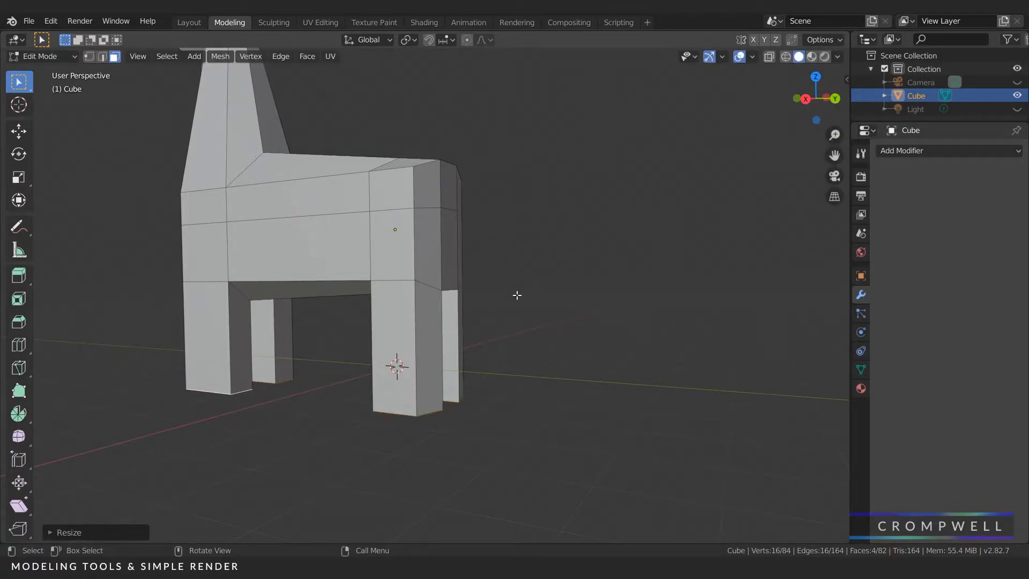
scroll(321, 290, "down", 3)
middle_click_drag(320, 290, 57, 174)
scroll(341, 231, "up", 2)
key("ctrl+z")
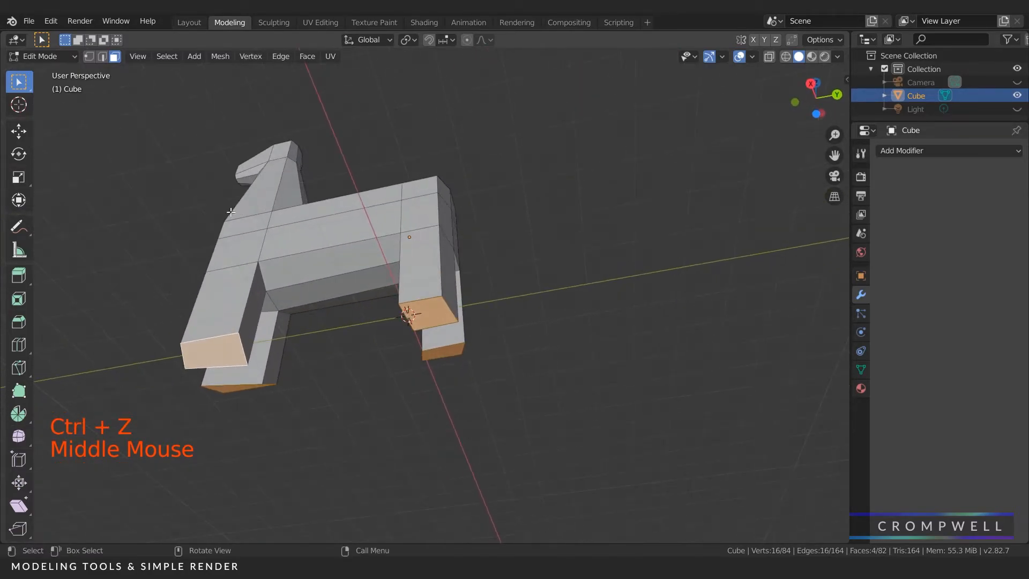
Level the four leg end faces by scaling them together along the Z axis with the Scale tool
left_click(19, 177)
middle_click_drag(154, 214, 384, 343)
left_click_drag(385, 343, 385, 352)
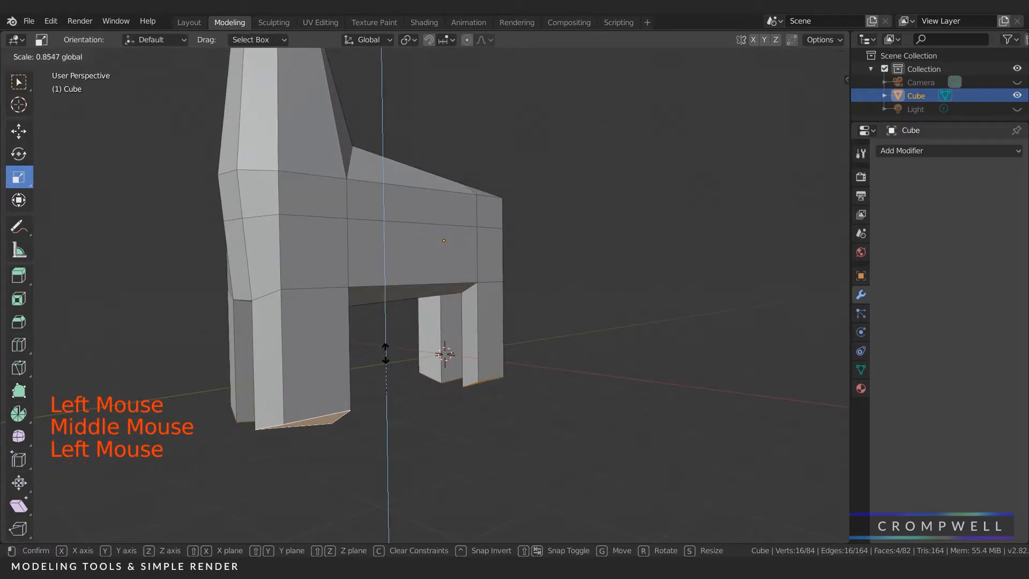
left_click_drag(386, 410, 362, 492)
left_click_drag(304, 504, 328, 352)
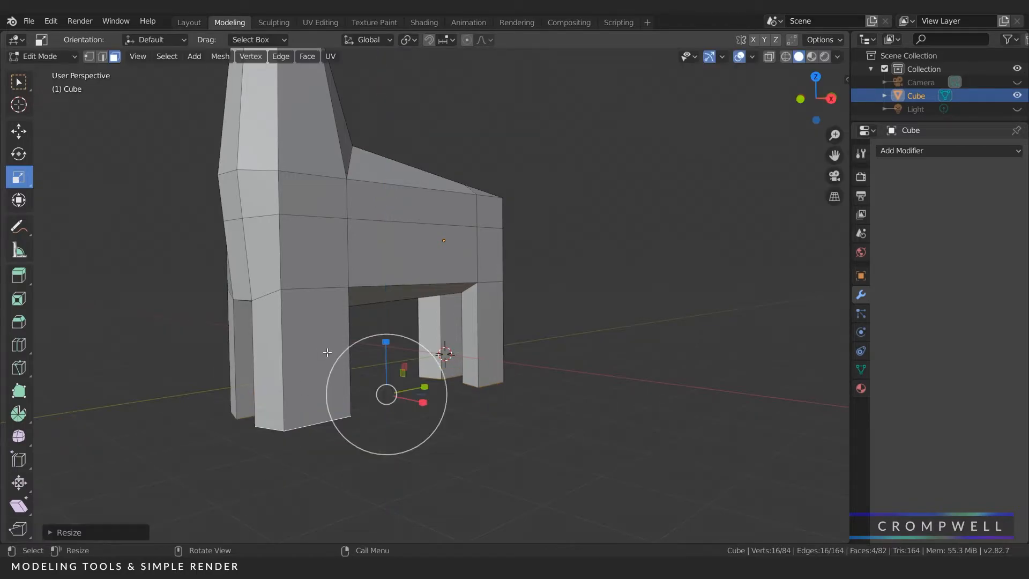
Select the end faces of the two front legs and scale them narrower along Y to taper the legs
middle_click_drag(474, 330, 290, 210)
scroll(357, 212, "up", 2)
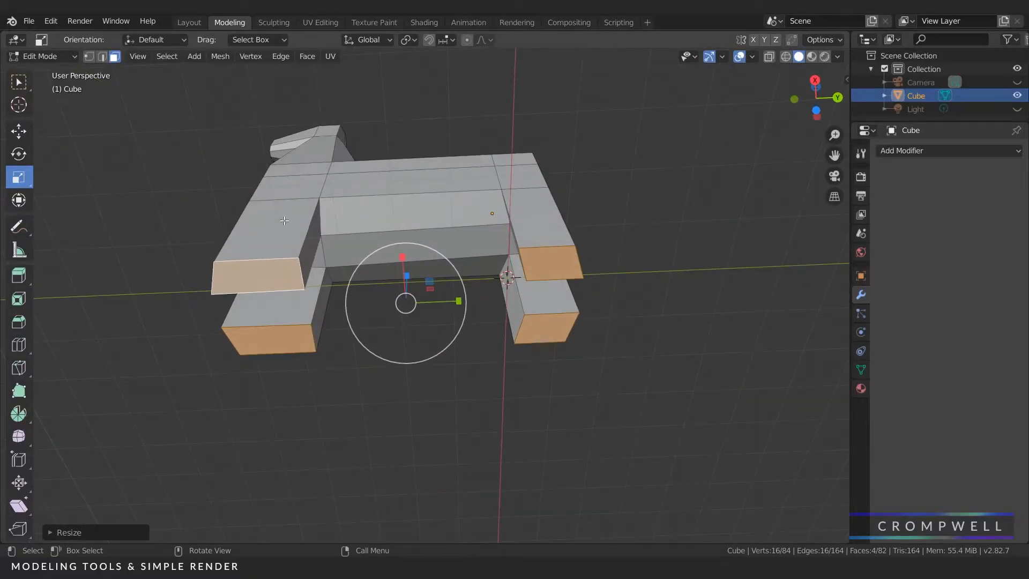
middle_click_drag(482, 167, 315, 199)
middle_click_drag(329, 261, 329, 209)
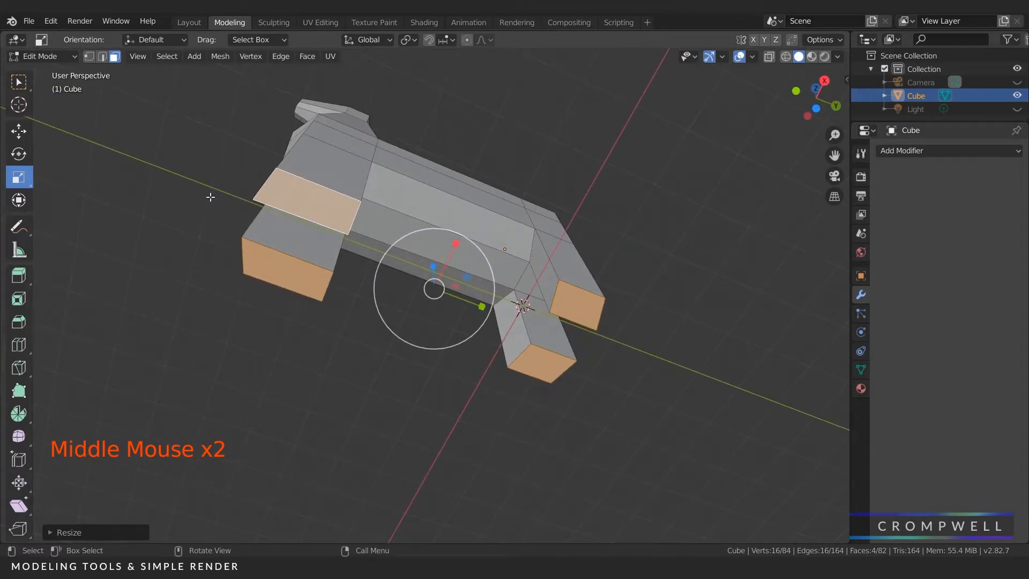
left_click(19, 82)
left_click(296, 201)
left_click(279, 268, "shift")
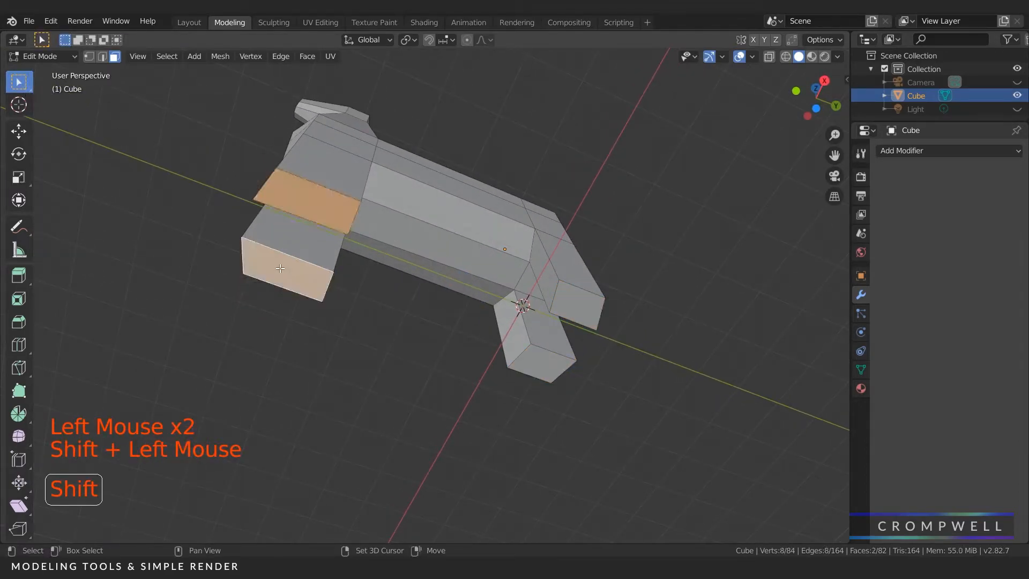
left_click(19, 176)
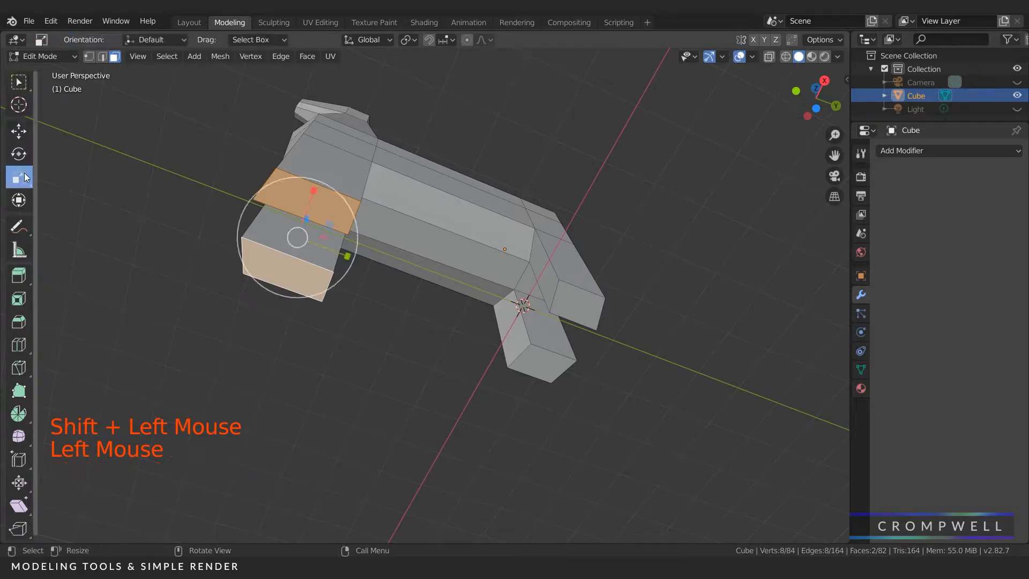
left_click_drag(344, 253, 311, 243)
Select the outer front vertical edge of each rear leg in edge mode and activate the Move tool
mouse_move(311, 244)
middle_mouse_down()
mouse_move(415, 202)
mouse_move(377, 133)
mouse_move(313, 230)
middle_mouse_up()
scroll(377, 133, "up", 3)
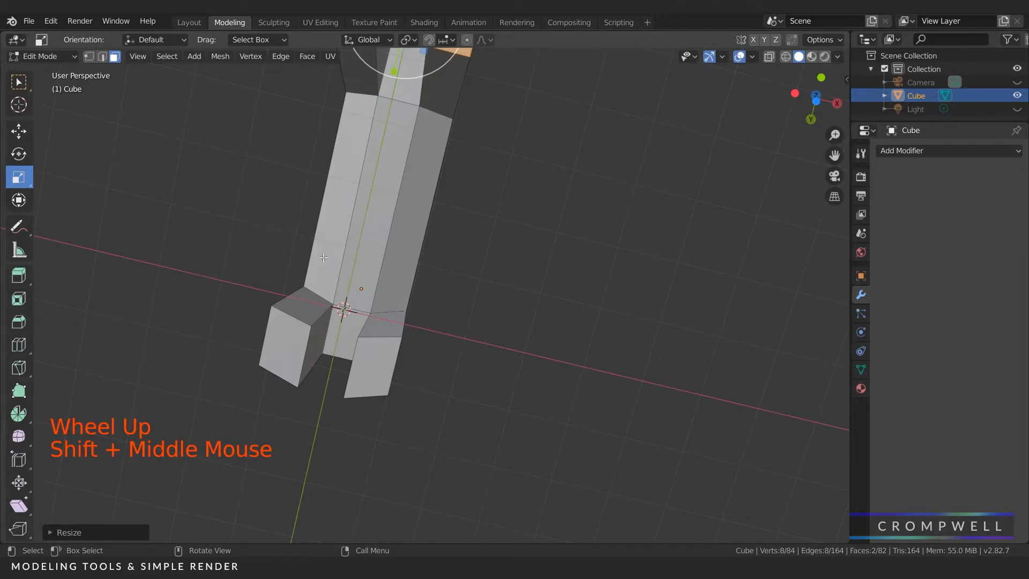
left_click(19, 87)
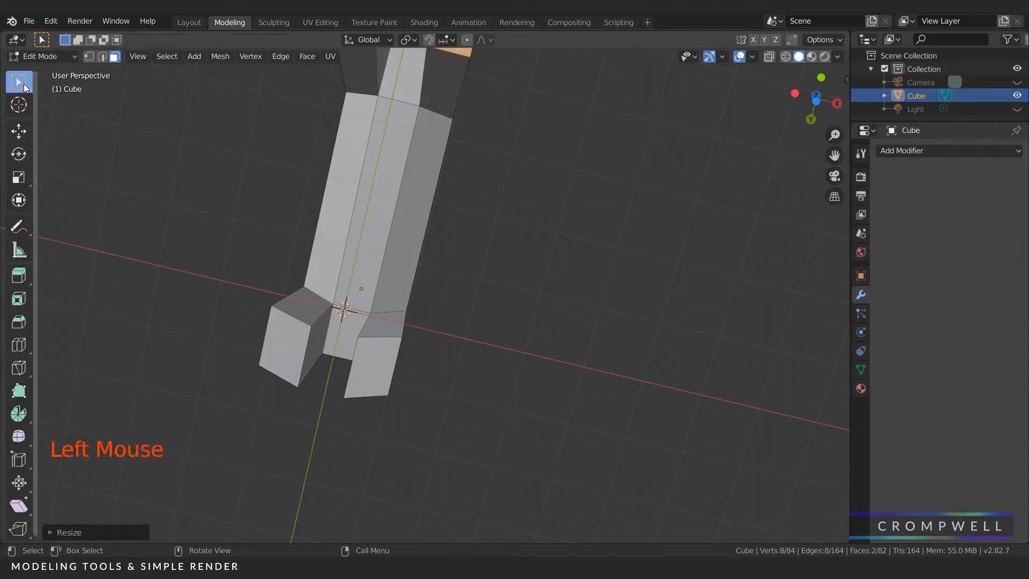
left_click(299, 310)
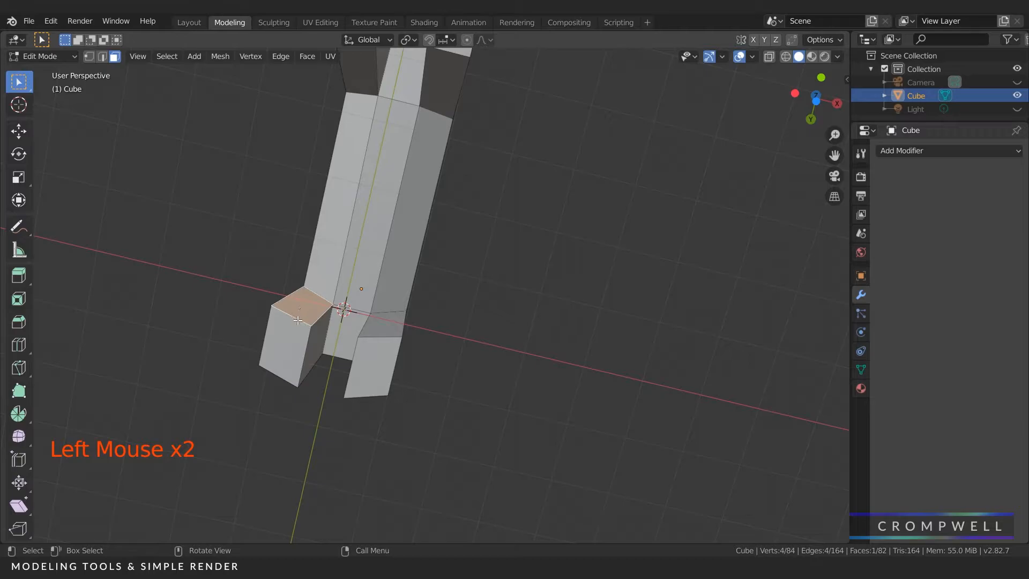
scroll(105, 72, "down", 2)
middle_click_drag(105, 72, 395, 267)
scroll(301, 354, "up", 3)
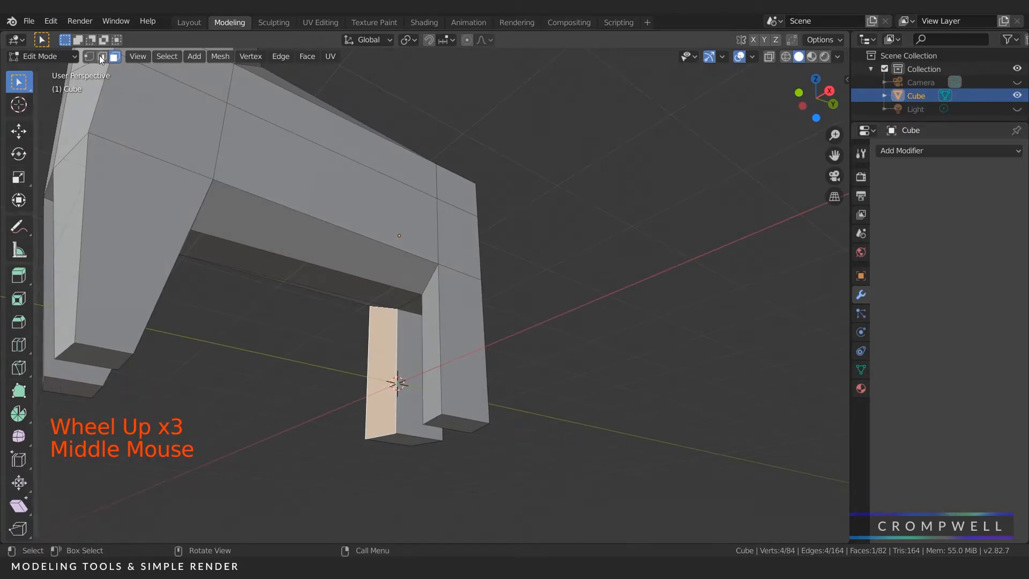
left_click(101, 57)
left_click(438, 291)
middle_click_drag(438, 292, 415, 268)
left_click(273, 261, "shift")
middle_click_drag(273, 261, 219, 230)
left_click(19, 131)
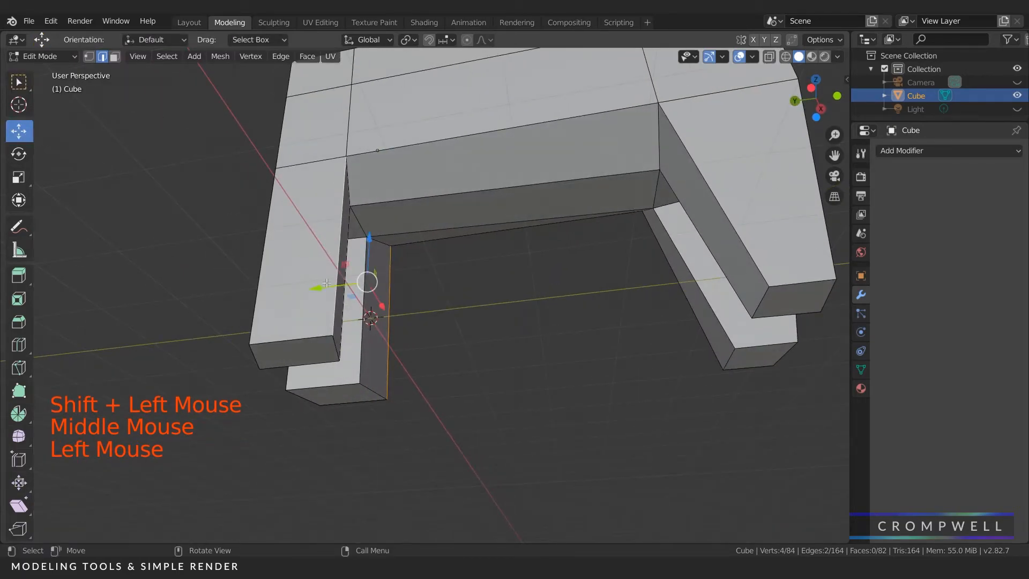
Try shifting the rear legs' outer front edges slightly backward along Y, and undo the move
left_click_drag(324, 285, 309, 281)
middle_click_drag(309, 281, 319, 264)
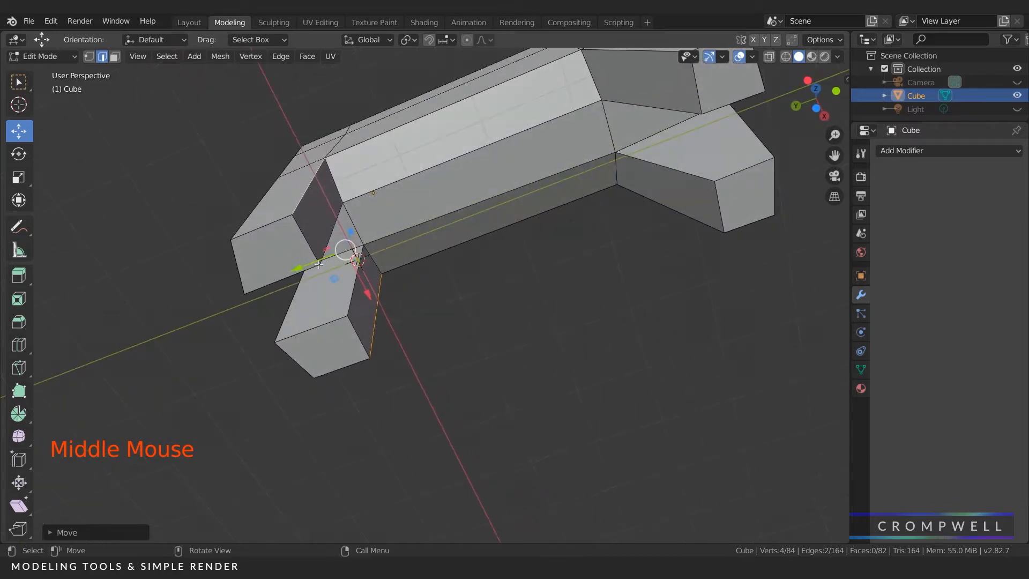
key("ctrl+z")
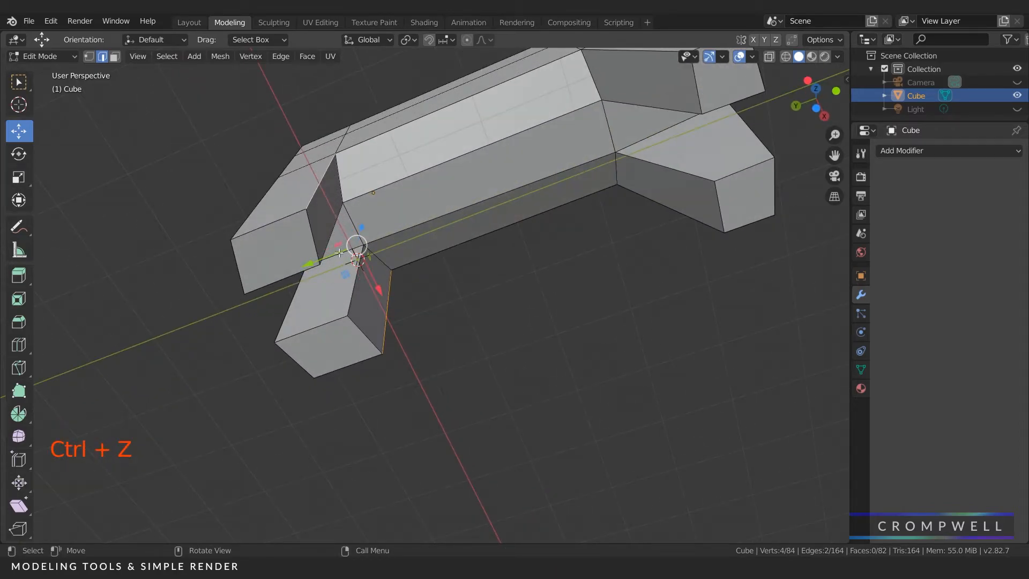
Move the outer front vertical edges of both rear legs backward along the Y axis
left_click_drag(307, 264, 286, 265)
middle_click_drag(286, 265, 370, 207)
left_click_drag(469, 163, 467, 157)
Select the top front edges of both rear legs and move them along Y to taper the legs toward the feet
scroll(459, 194, "down", 3)
middle_click_drag(459, 194, 163, 282)
scroll(402, 260, "down", 4)
scroll(366, 266, "up", 4)
scroll(366, 266, "up", 3)
middle_click_drag(457, 237, 484, 210)
left_click(403, 327)
left_click(375, 339, "shift")
middle_click_drag(375, 338, 466, 288)
left_click_drag(507, 266, 471, 267)
Extrude the upper centre face of the body's rear end outward along its normal to form a long tail
scroll(424, 257, "down", 4)
mouse_move(424, 257)
middle_mouse_down()
mouse_move(439, 252)
mouse_move(434, 268)
middle_mouse_up()
middle_click_drag(434, 268, 322, 300)
scroll(428, 284, "up", 2)
scroll(375, 279, "up", 2)
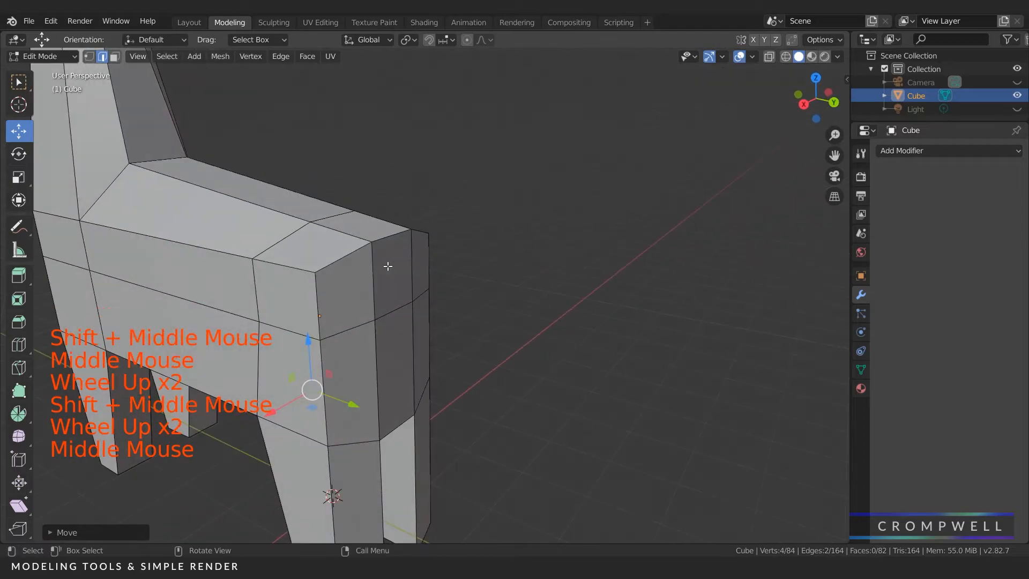
left_click(115, 57)
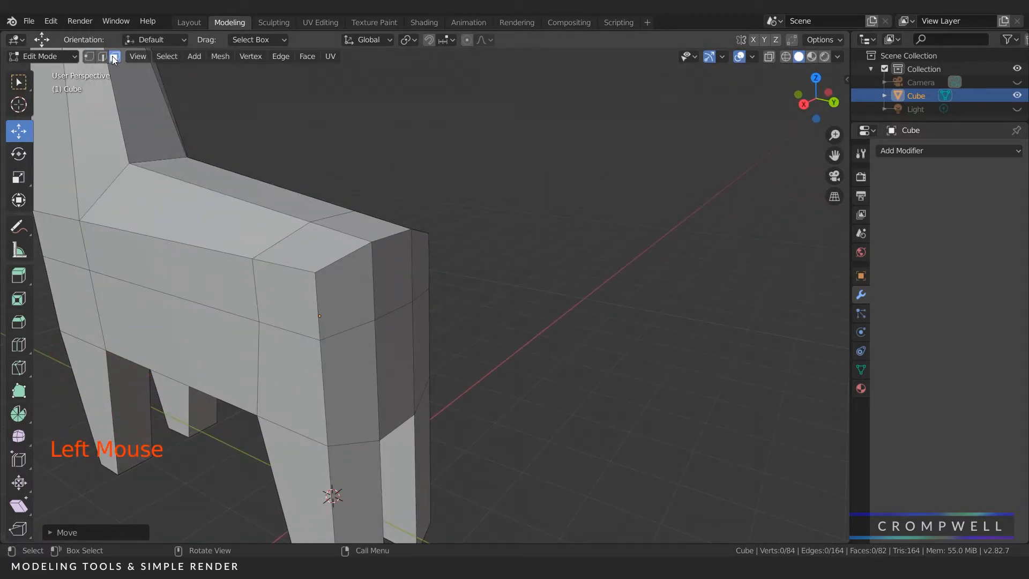
left_click(407, 284)
middle_click_drag(407, 283, 419, 279)
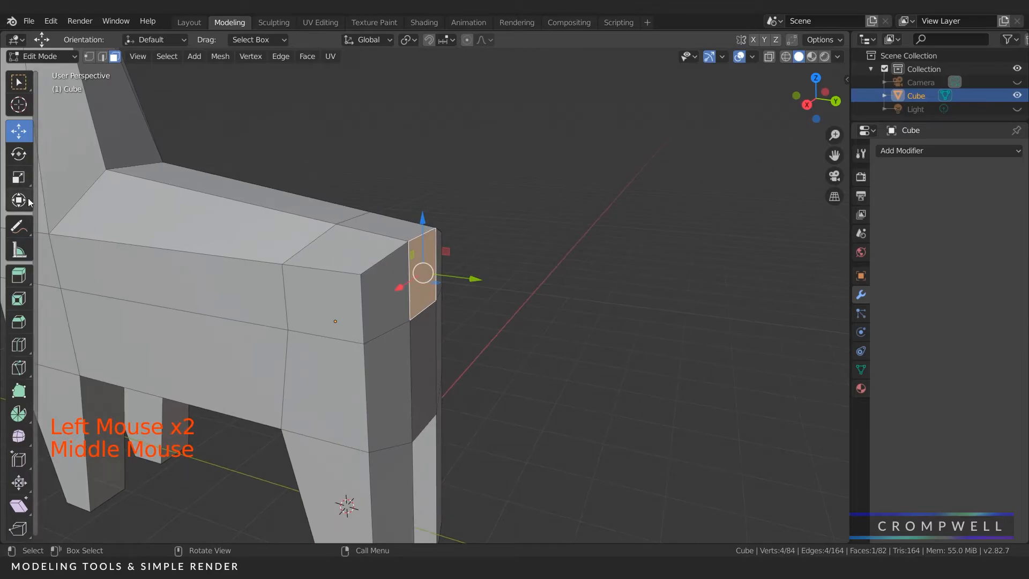
left_click(30, 278)
left_click_drag(469, 278, 665, 284)
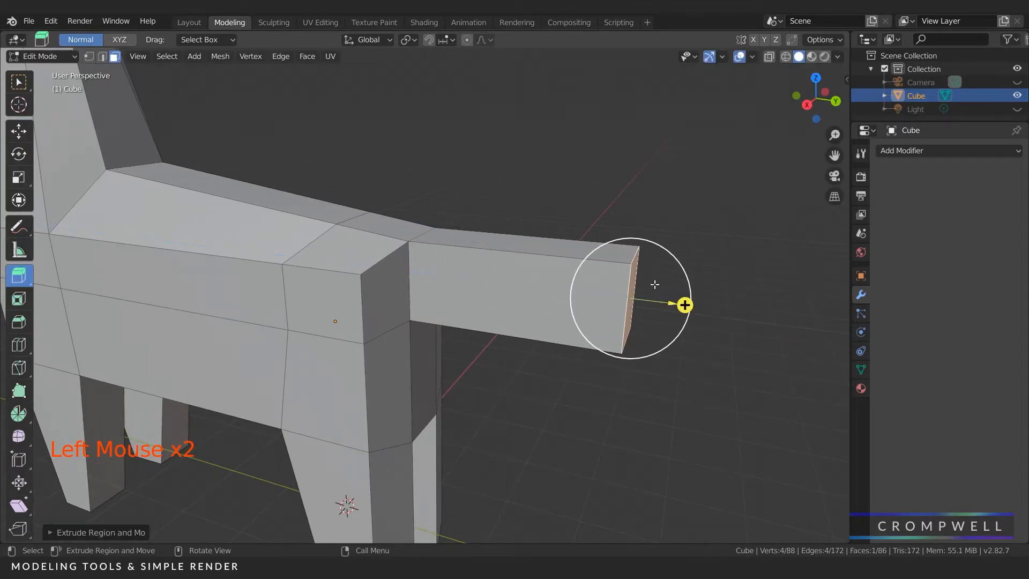
scroll(643, 280, "down", 5)
scroll(366, 192, "up", 4)
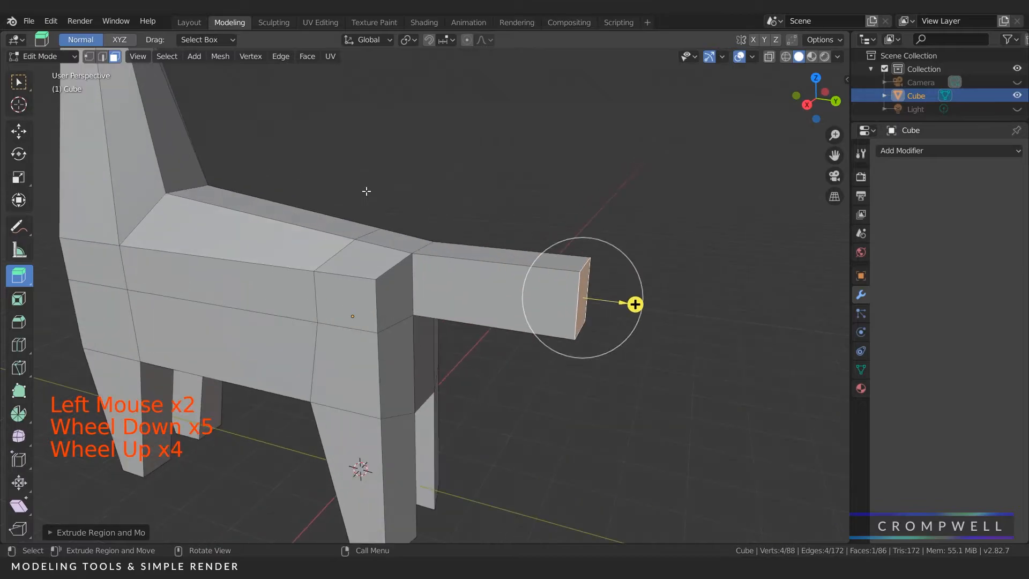
Scale down the tail's end face uniformly so the tail tapers away from the body
left_click(19, 172)
left_click_drag(633, 266, 603, 286)
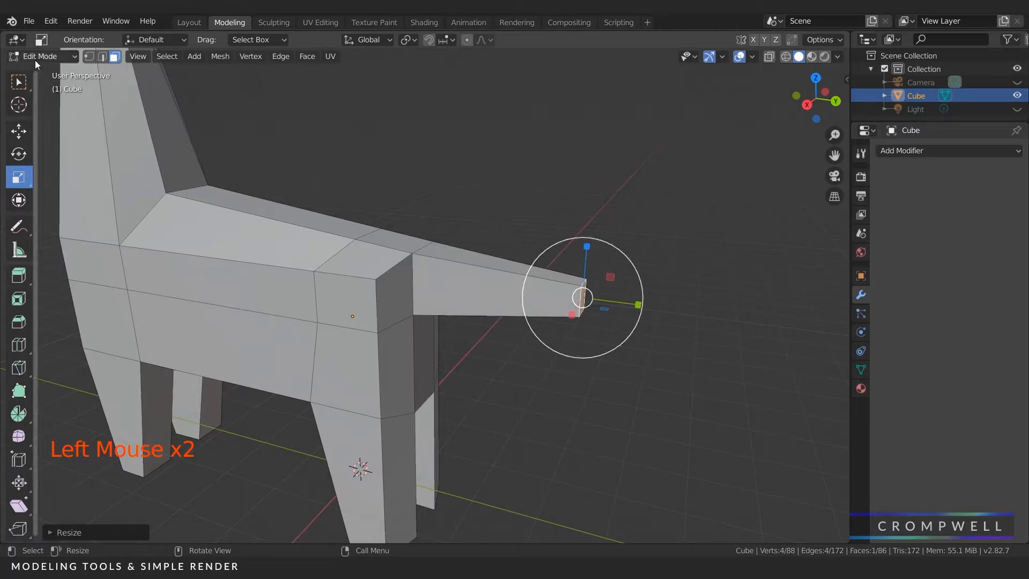
left_click(101, 57)
left_click(114, 57)
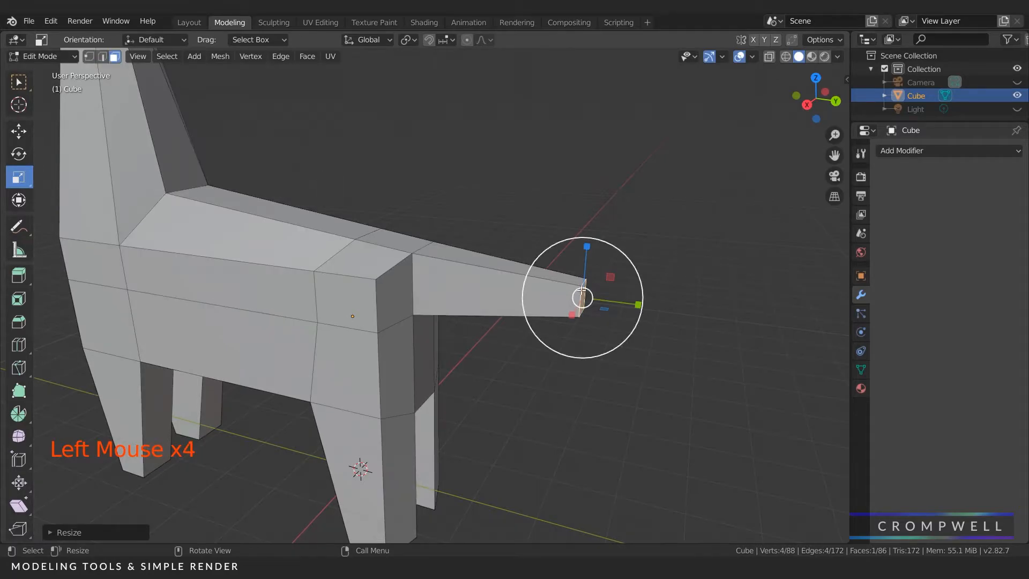
Move the tail's end face toward the body along Y to shorten the tail, and undo the last extra move
left_click(19, 131)
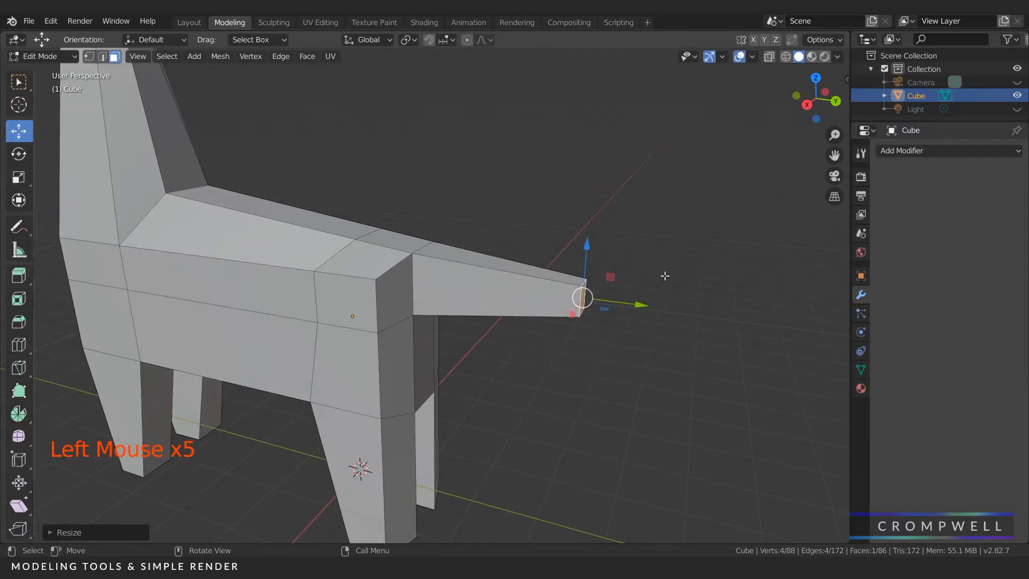
left_click_drag(643, 303, 536, 277)
left_click_drag(482, 231, 487, 241)
scroll(383, 231, "down", 5)
mouse_move(358, 229)
middle_mouse_down()
mouse_move(409, 231)
mouse_move(360, 223)
middle_mouse_up()
scroll(462, 241, "up", 3)
left_click_drag(465, 221, 437, 247)
key("ctrl+z")
Add one loop cut around the short tail, between its base and its end face
middle_click_drag(415, 270, 487, 172)
scroll(416, 220, "up", 4)
key("ctrl+r")
left_click(513, 177)
left_click(498, 174)
Extrude the tail's underside face behind the loop cut downward to form a hanging tail section
left_click(114, 56)
left_click(527, 172)
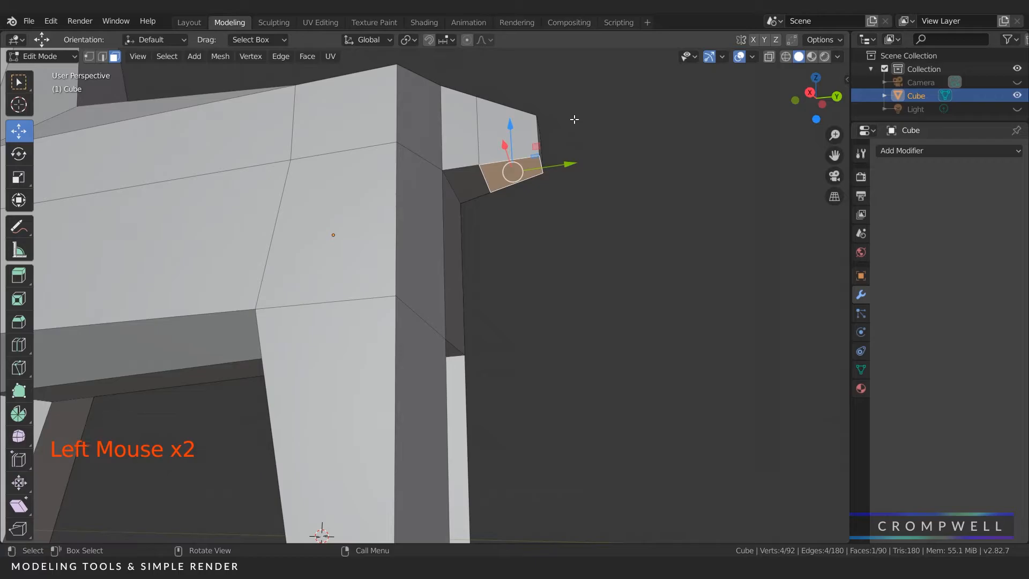
key("e")
left_click(566, 191)
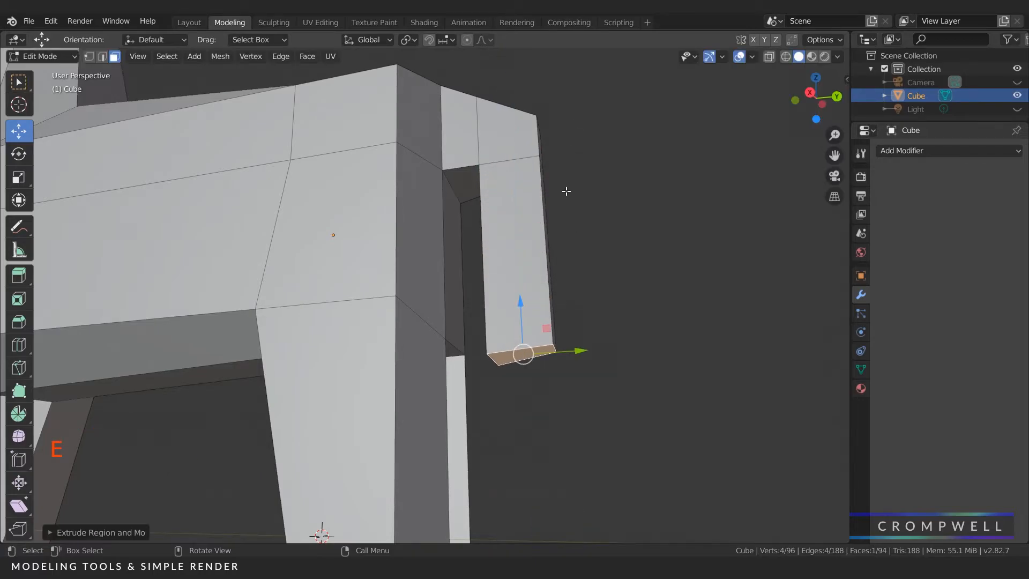
scroll(567, 191, "down", 4)
middle_click_drag(566, 191, 459, 193)
scroll(455, 152, "up", 3)
middle_click_drag(456, 153, 437, 204, "shift")
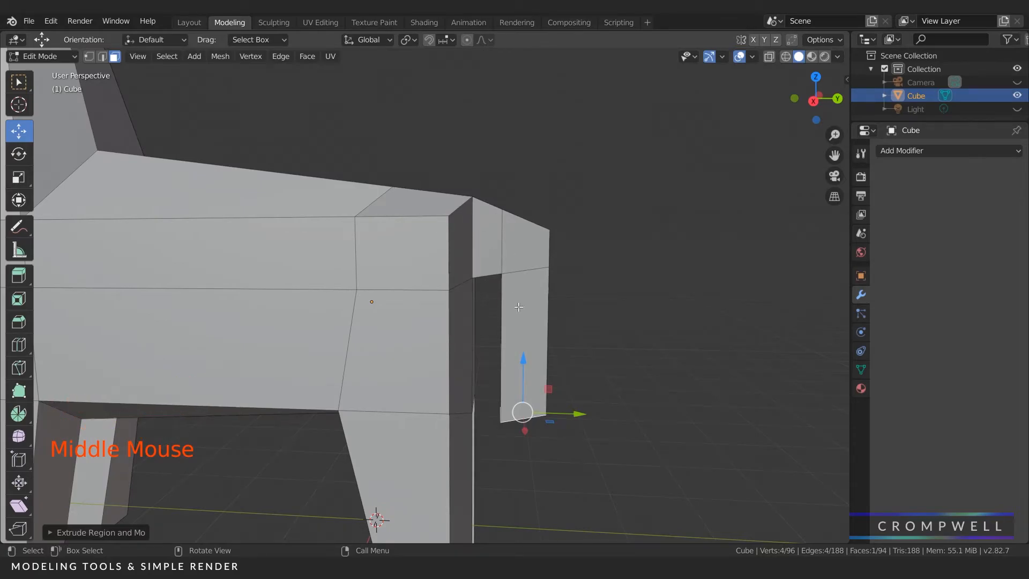
middle_click_drag(519, 307, 375, 301)
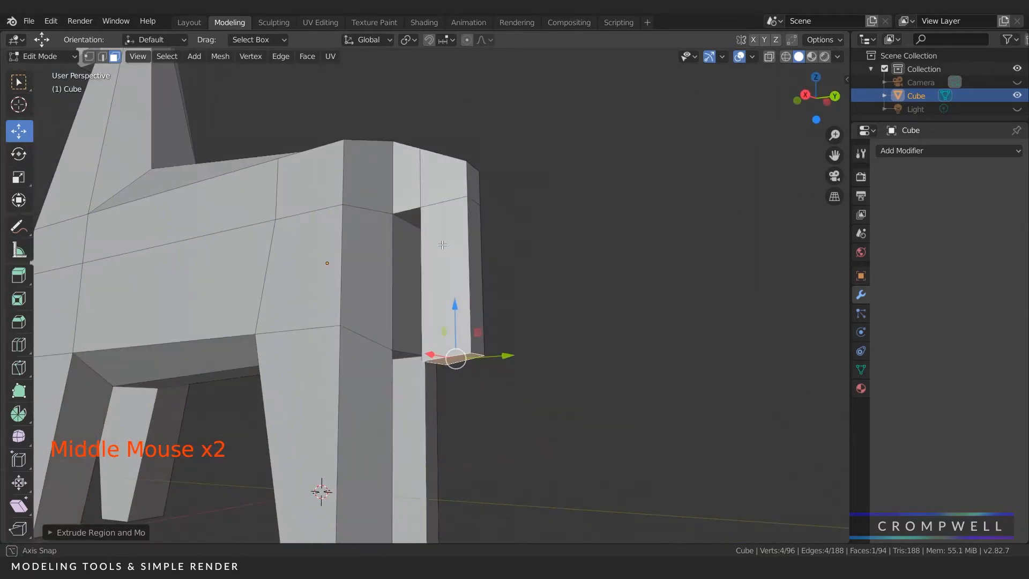
Scale down the bottom face of the hanging tail so it narrows toward the tip
left_click(18, 178)
left_click_drag(497, 339, 470, 339)
scroll(461, 348, "down", 6)
middle_click_drag(461, 349, 386, 338)
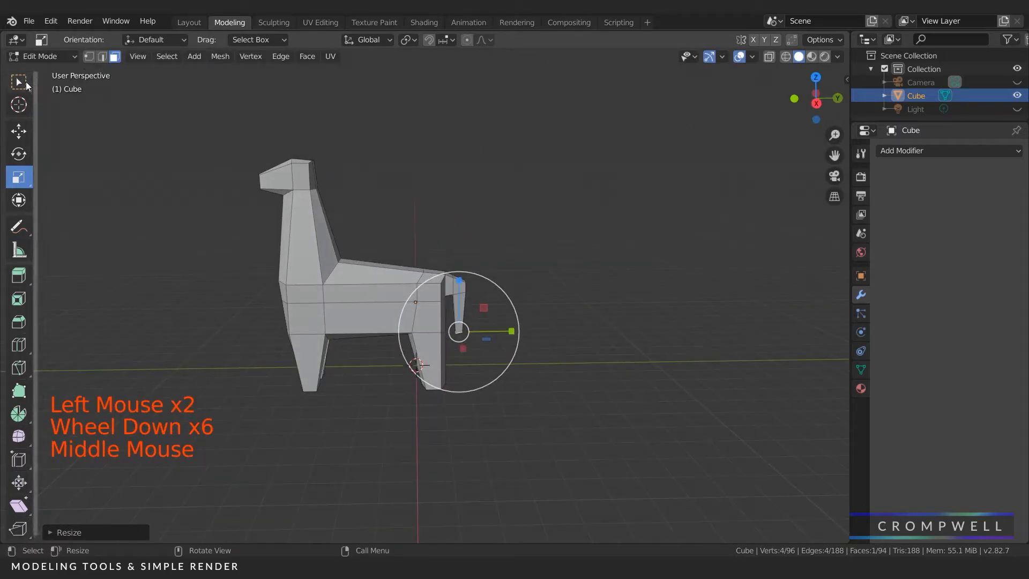
Select the two outer faces on top of the head and extrude them upward to form a pair of ears
left_click(294, 179)
middle_click_drag(216, 171, 498, 283)
scroll(349, 203, "up", 2)
scroll(349, 231, "up", 1)
left_click(654, 274)
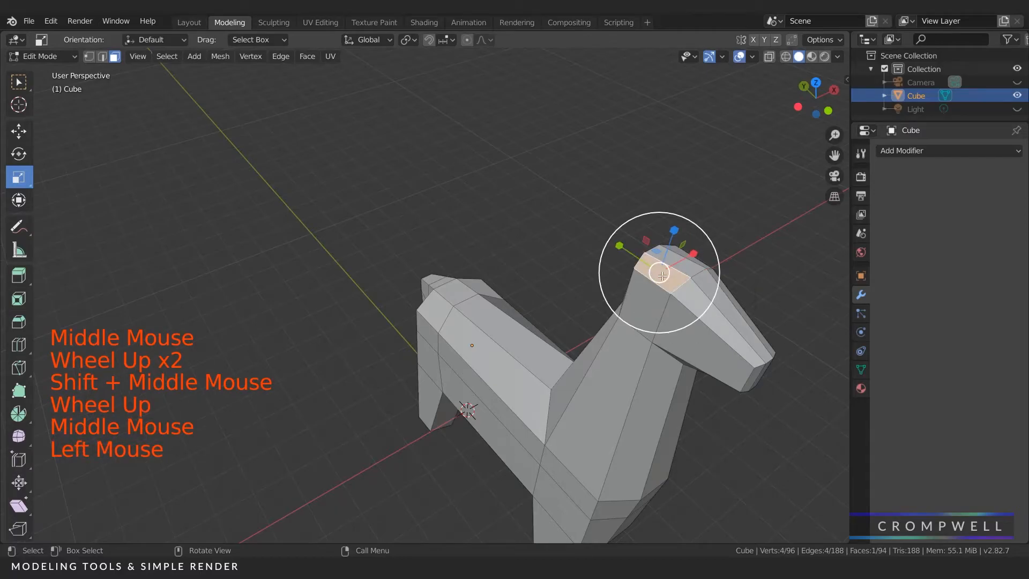
middle_click_drag(655, 274, 466, 276)
left_click(457, 272, "shift")
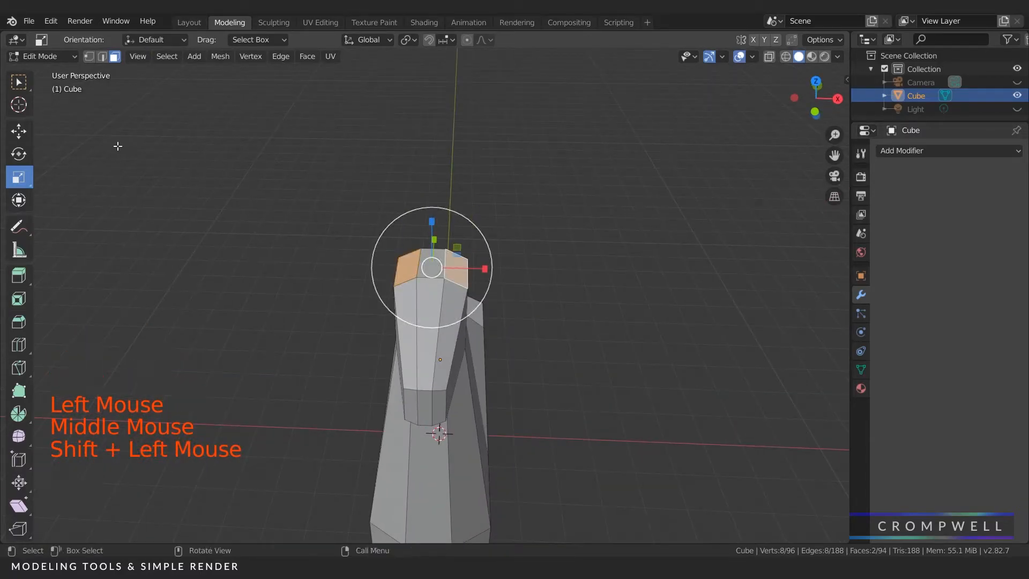
left_click(19, 275)
left_click_drag(432, 221, 436, 167)
scroll(436, 167, "down", 3)
middle_click_drag(436, 167, 477, 233)
Edge-slide the tail's rear top edge toward the body to round off the bend of the tail
key("Tab")
scroll(489, 263, "up", 2)
scroll(477, 234, "up", 2)
middle_click_drag(376, 276, 493, 257, "shift")
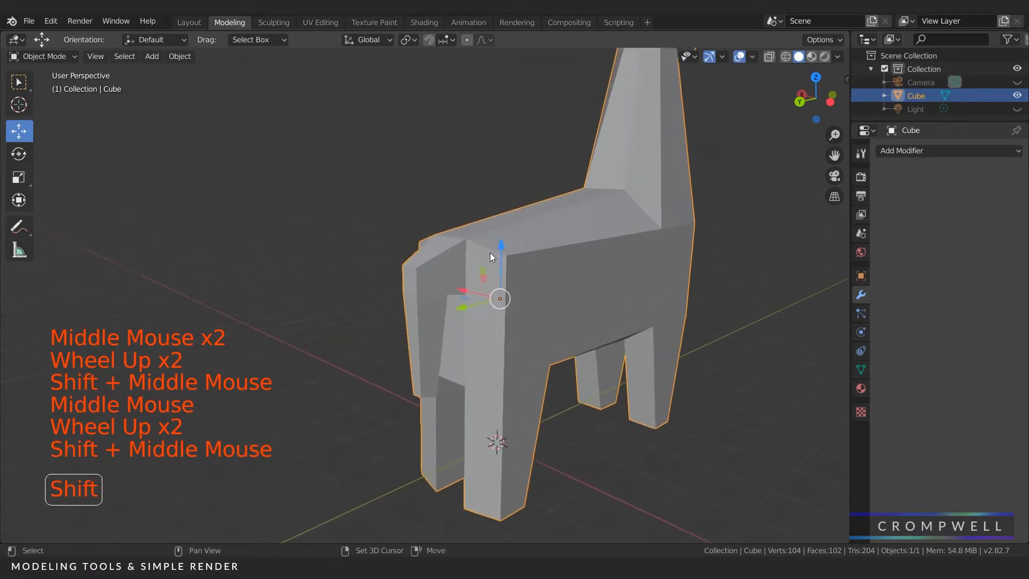
key("Tab")
scroll(432, 260, "up", 3)
middle_click_drag(432, 260, 376, 252)
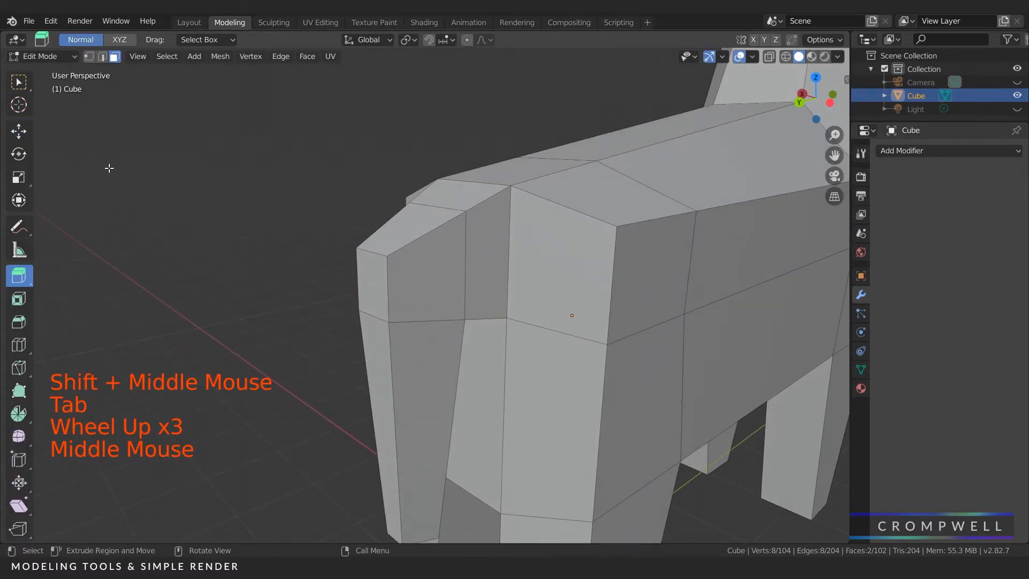
left_click(103, 56)
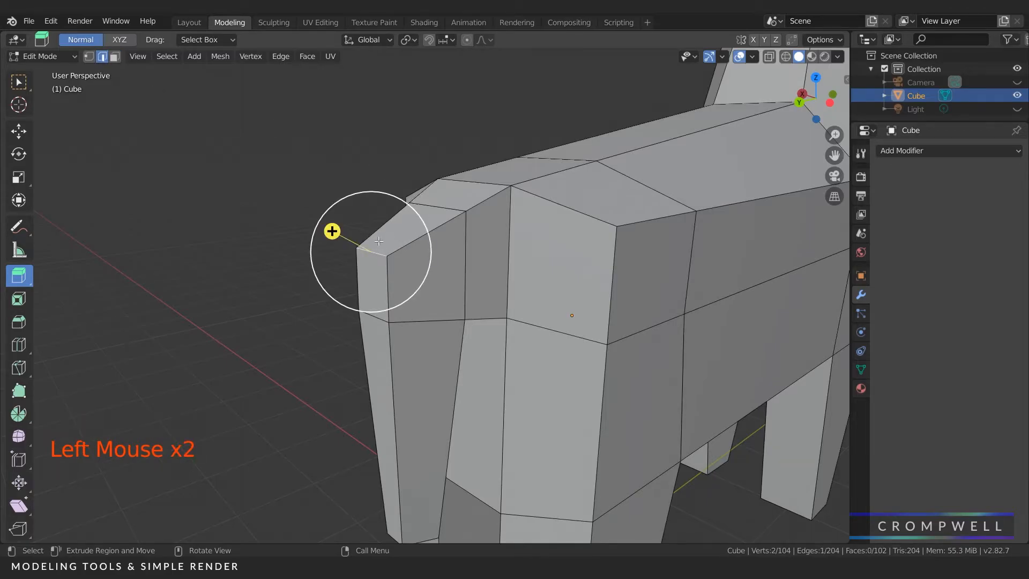
key("g")
key("g")
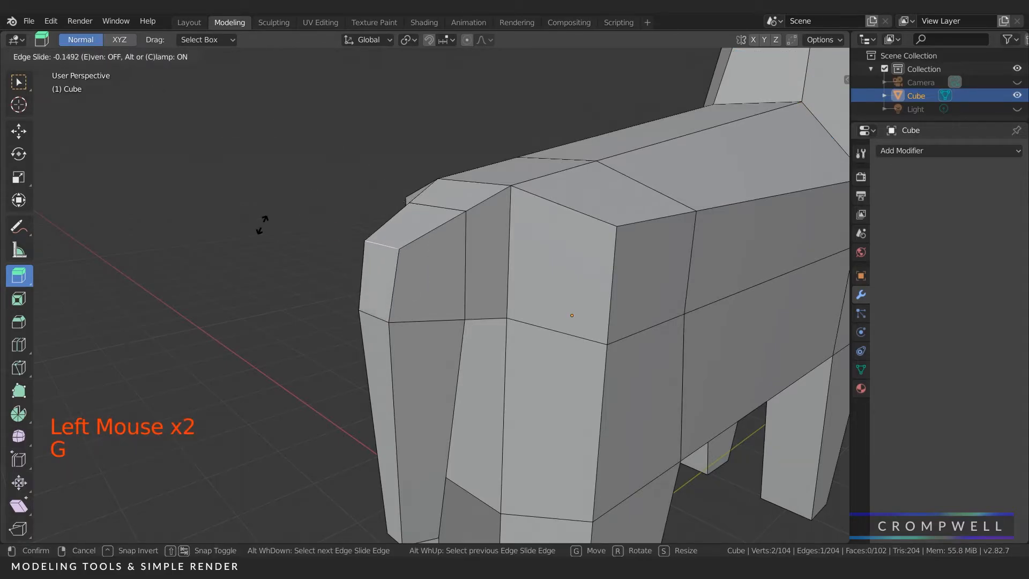
left_click(295, 207)
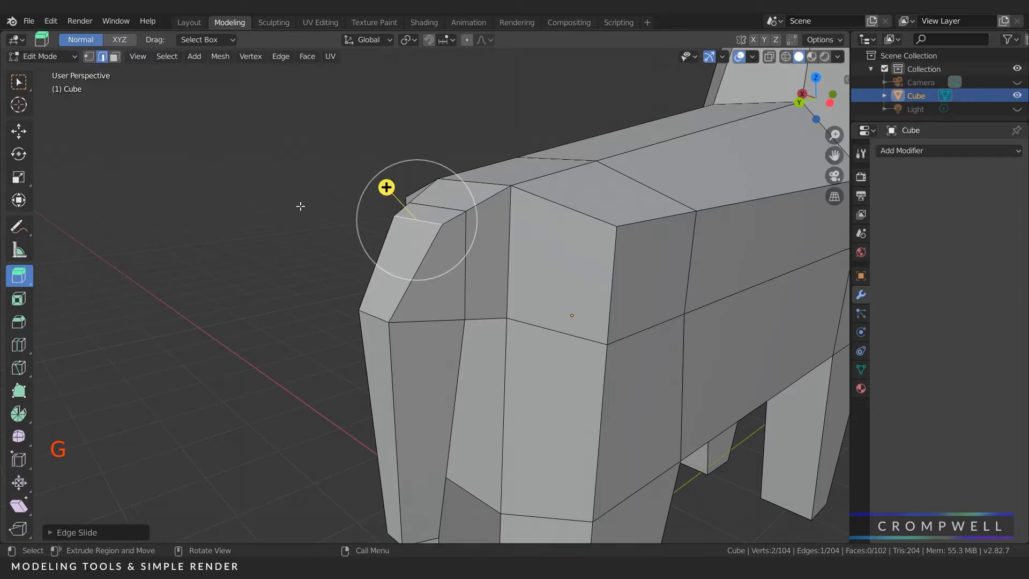
Edge-slide the tail's middle top edge closer to the body to smooth the start of the tail
left_click(451, 206)
key("g")
key("g")
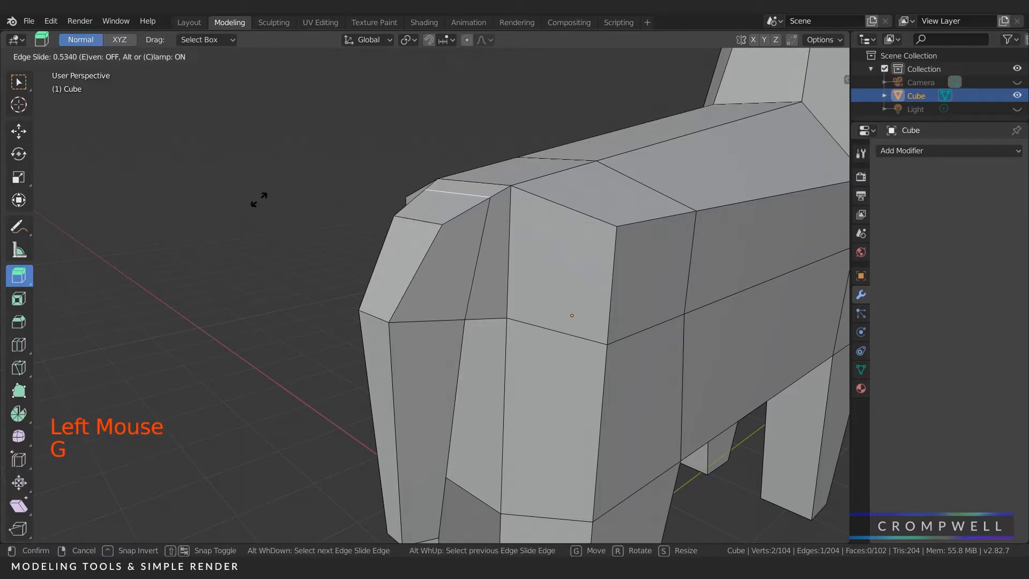
middle_click_drag(251, 201, 717, 119)
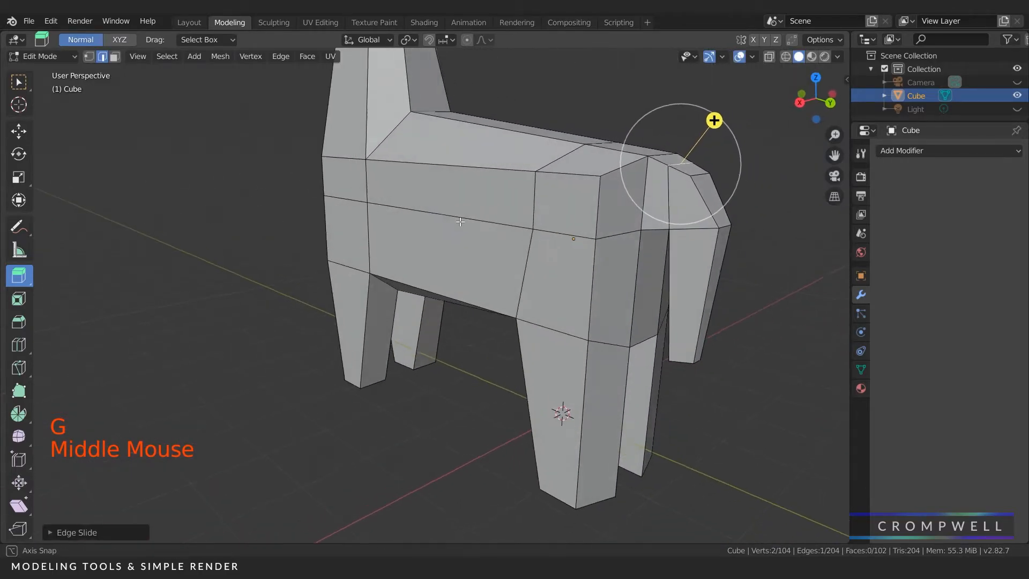
key("Tab")
Move the bottom face of the tail tip upward along Z to shorten the hanging tail
scroll(461, 220, "down", 5)
middle_click_drag(461, 220, 242, 209)
scroll(500, 210, "up", 6)
scroll(542, 252, "down", 4)
scroll(417, 240, "up", 2)
key("Tab")
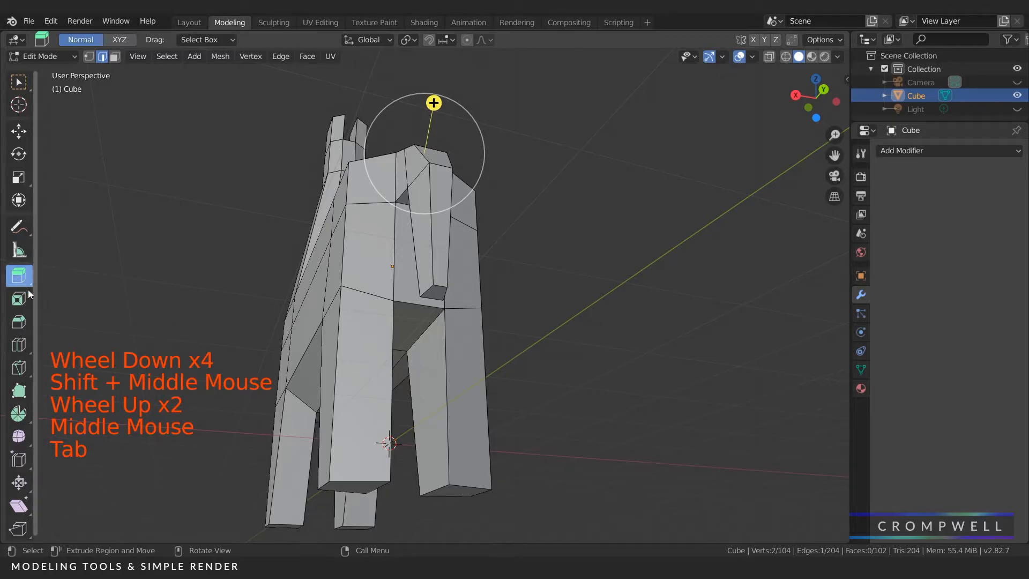
left_click(114, 56)
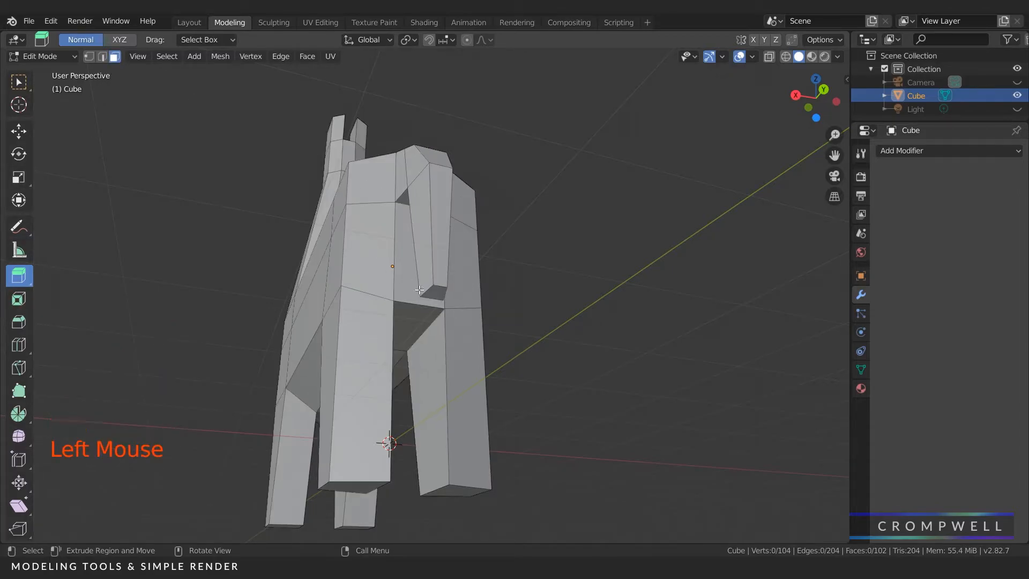
left_click(435, 292)
left_click(18, 130)
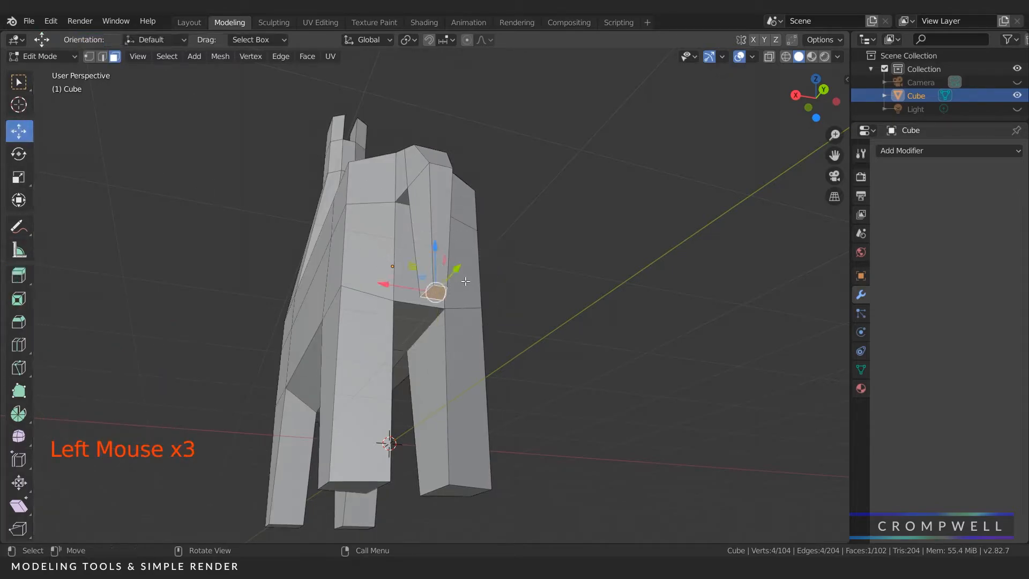
left_click_drag(429, 252, 435, 232)
left_click_drag(424, 186, 425, 185)
middle_click_drag(425, 185, 447, 216)
scroll(447, 215, "down", 5)
scroll(447, 216, "up", 3)
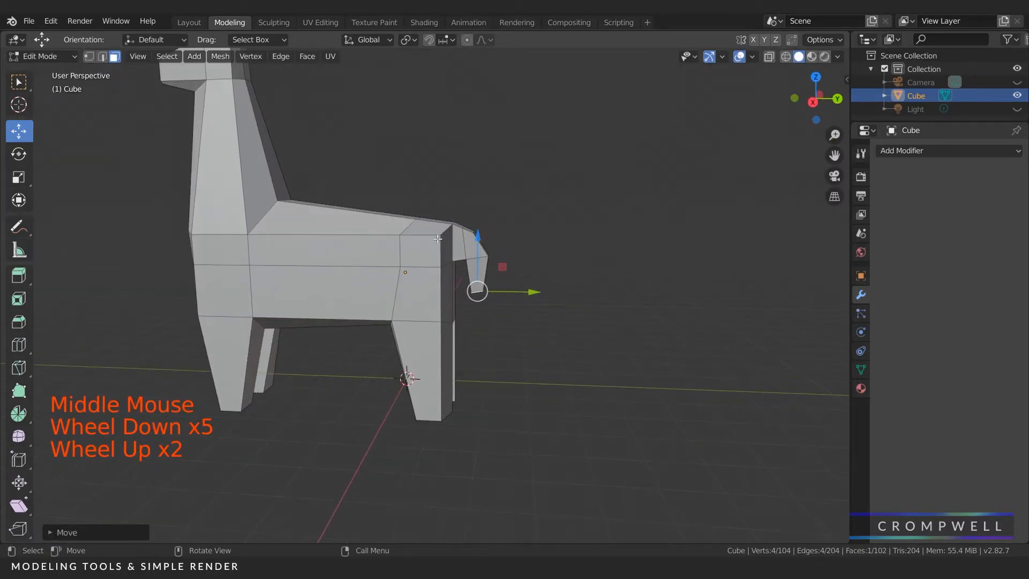
Inspect the whole animal's shape in Object Mode from several sides, from the tail to the head and ears
scroll(371, 219, "down", 4)
key("Tab")
middle_click_drag(371, 219, 352, 256)
scroll(373, 227, "down", 4)
scroll(374, 241, "up", 4)
scroll(343, 327, "up", 1)
scroll(330, 325, "up", 2)
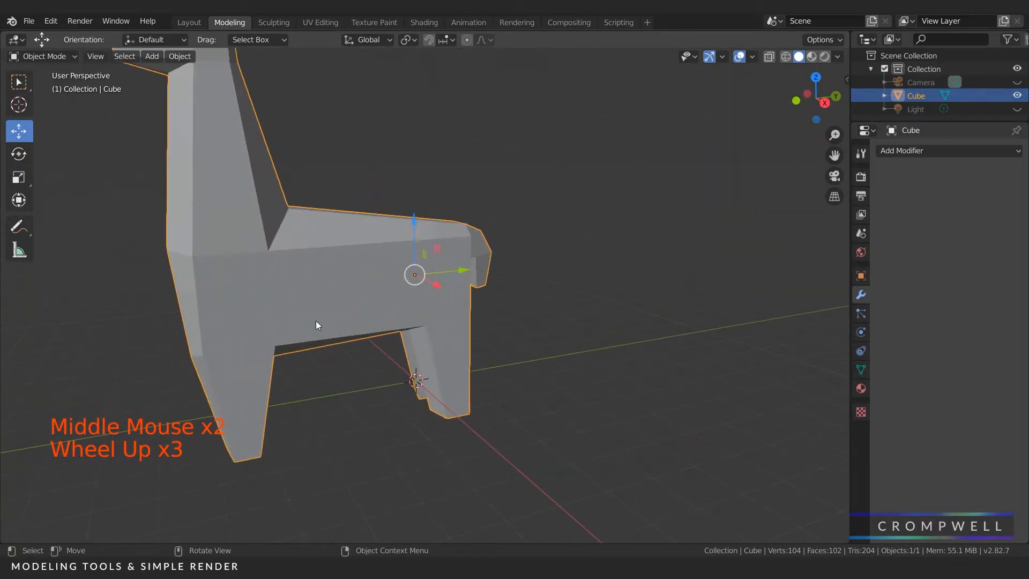
middle_click_drag(295, 321, 483, 348)
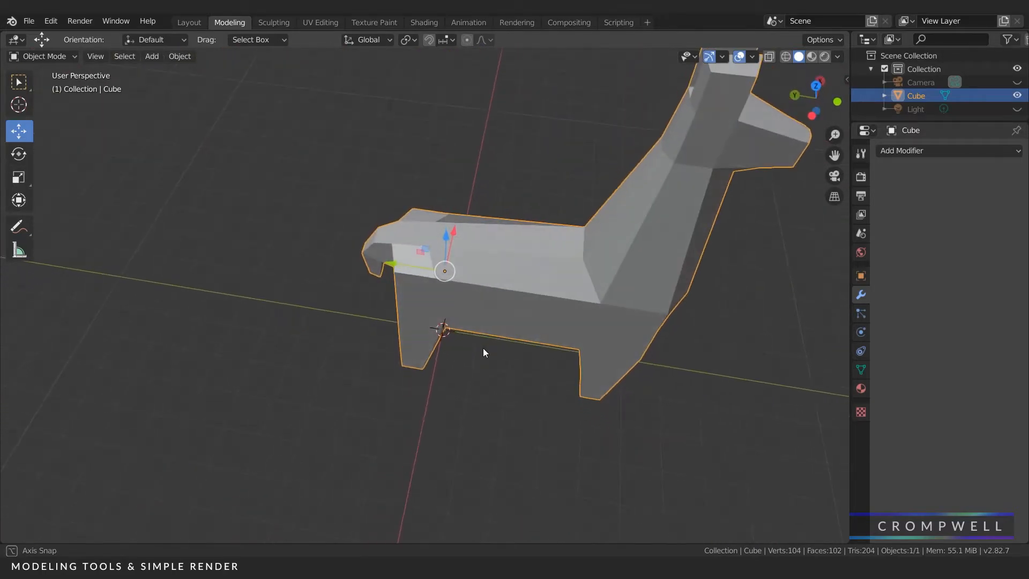
scroll(509, 348, "down", 4)
middle_click_drag(528, 301, 407, 222)
scroll(381, 279, "up", 3)
scroll(422, 298, "up", 1, "shift")
scroll(422, 298, "up", 3)
scroll(351, 223, "up", 1)
scroll(489, 294, "down", 4)
middle_click_drag(489, 295, 411, 302)
Select the top faces of both ears in Edit Mode
key("Tab")
scroll(333, 288, "up", 3)
left_click(416, 299)
left_click(370, 287, "shift")
scroll(324, 285, "up", 3)
middle_click_drag(324, 285, 268, 242)
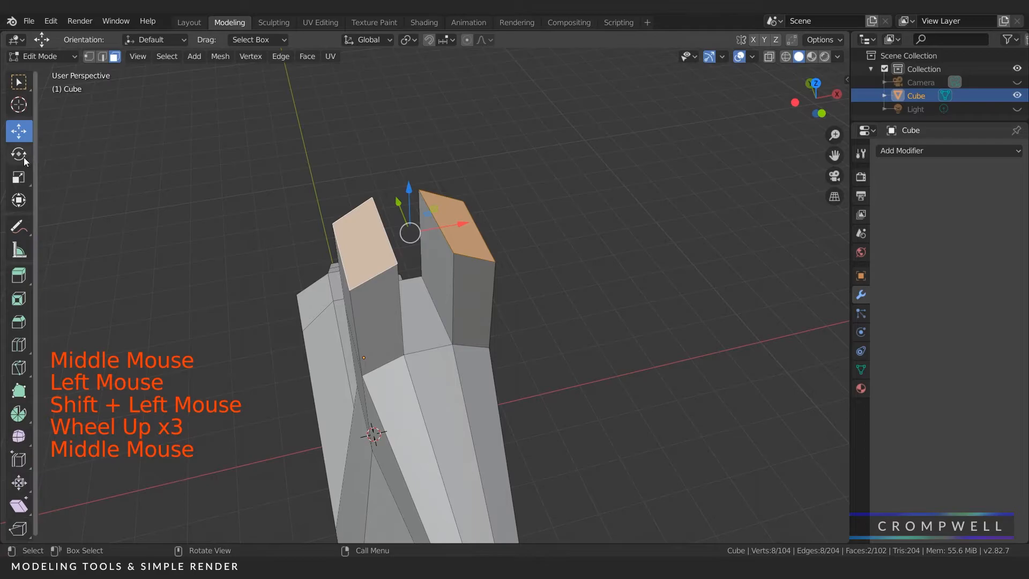
Try scaling down the top faces of both ears around their shared median point, and undo it
left_click(19, 180)
left_click_drag(437, 249, 375, 242)
scroll(376, 241, "down", 4)
middle_click_drag(376, 241, 356, 288)
key("ctrl+z")
Try enlarging both ears' top faces greatly and raising them along Z, and undo these changes
left_click_drag(453, 265, 715, 355)
middle_click_drag(716, 355, 286, 244)
left_click(18, 131)
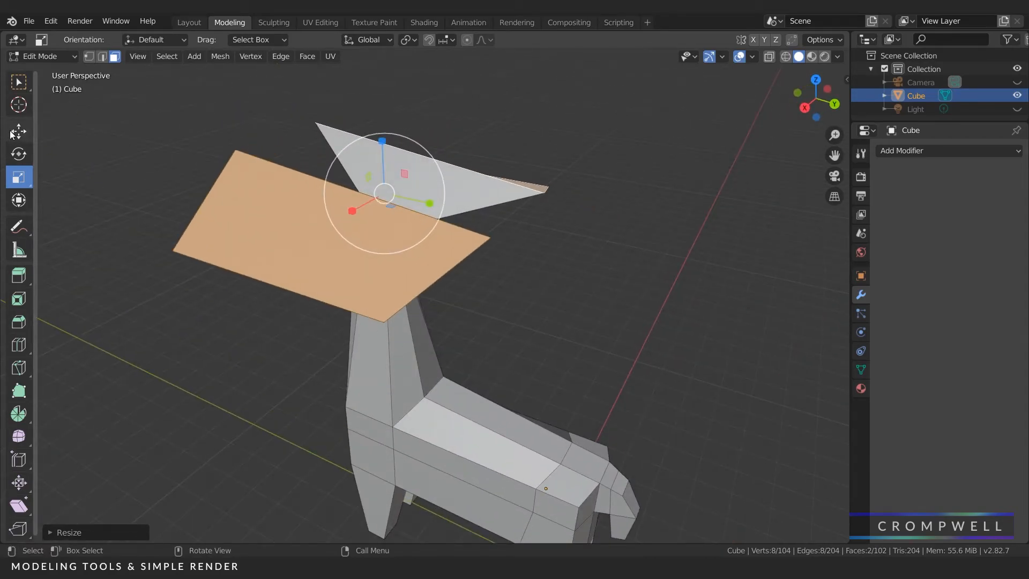
left_click_drag(380, 145, 382, 35)
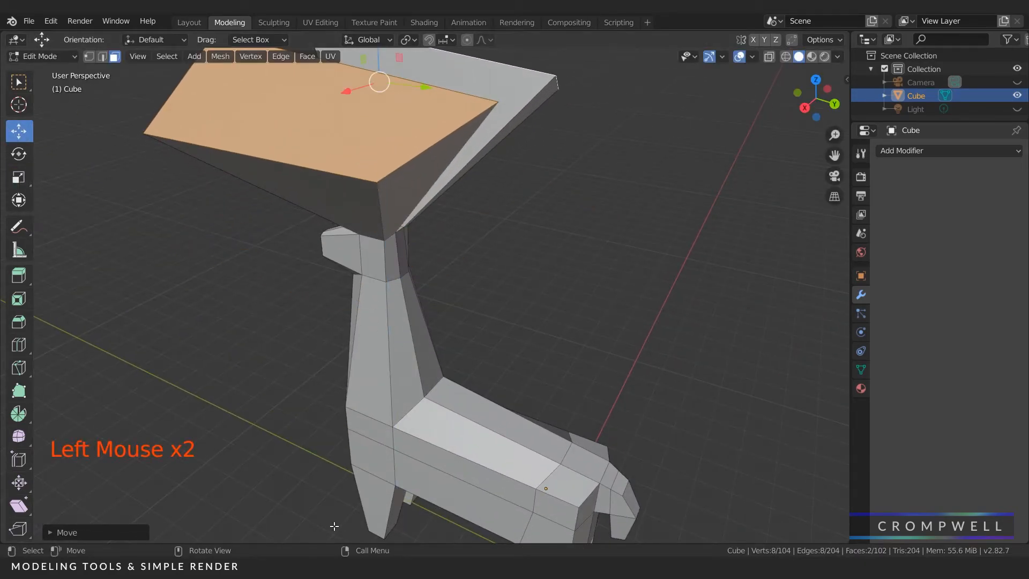
scroll(299, 356, "down", 5)
middle_click_drag(299, 356, 458, 321)
left_click_drag(421, 187, 411, 81)
middle_click_drag(522, 233, 469, 310)
key("ctrl+z")
key("ctrl+z")
key("ctrl+z")
key("ctrl+z")
key("ctrl+z")
key("ctrl+z")
Try scaling both ears' top faces along X around the median point, and undo it
scroll(345, 285, "up", 9)
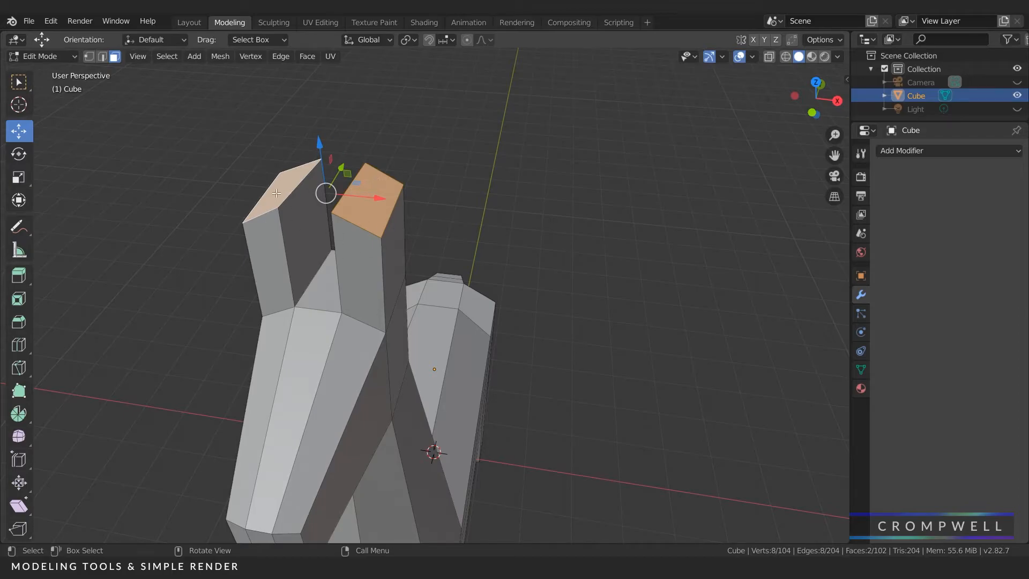
middle_click_drag(267, 196, 406, 252)
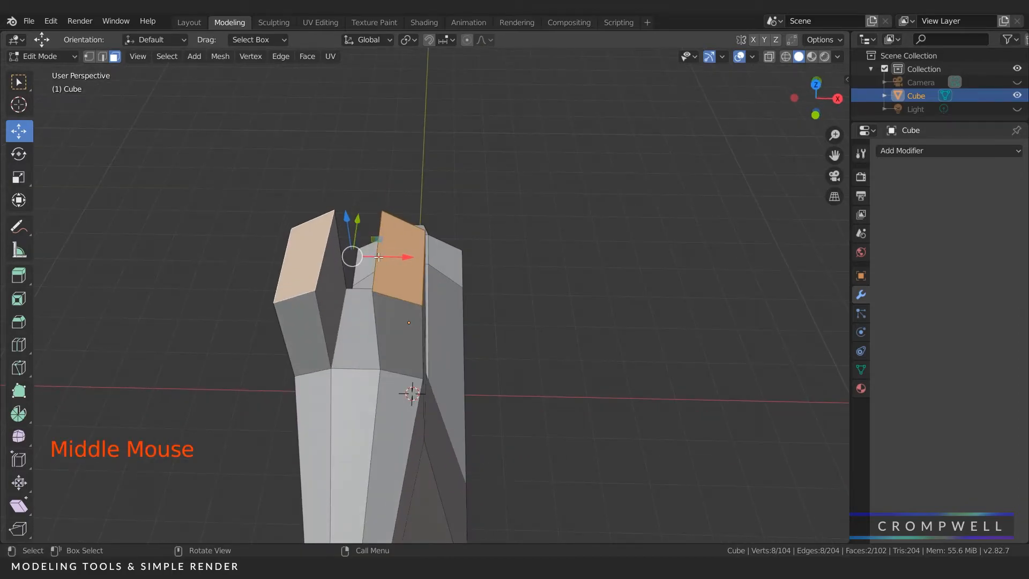
left_click(19, 176)
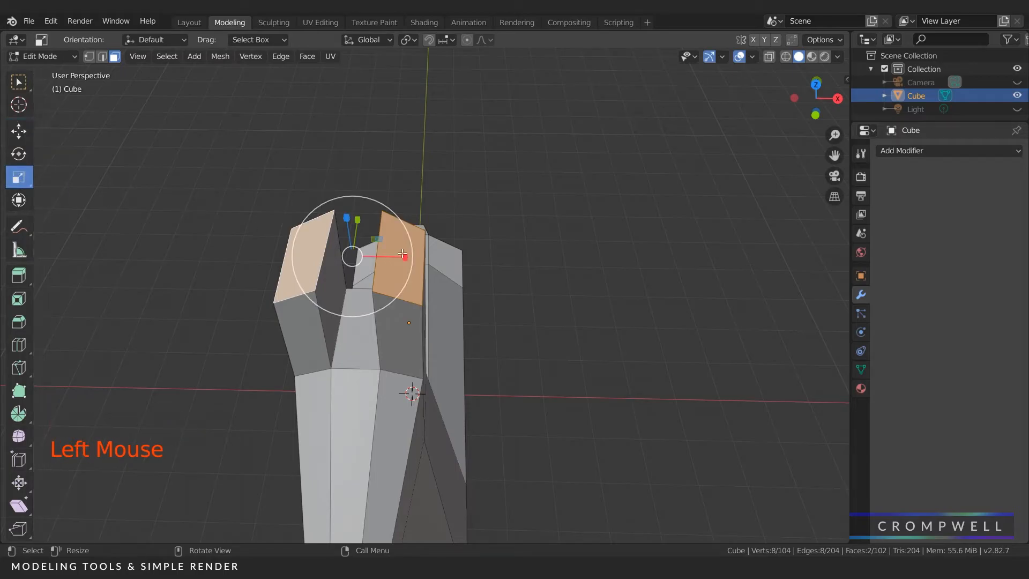
left_click_drag(410, 257, 354, 253)
key("ctrl+z")
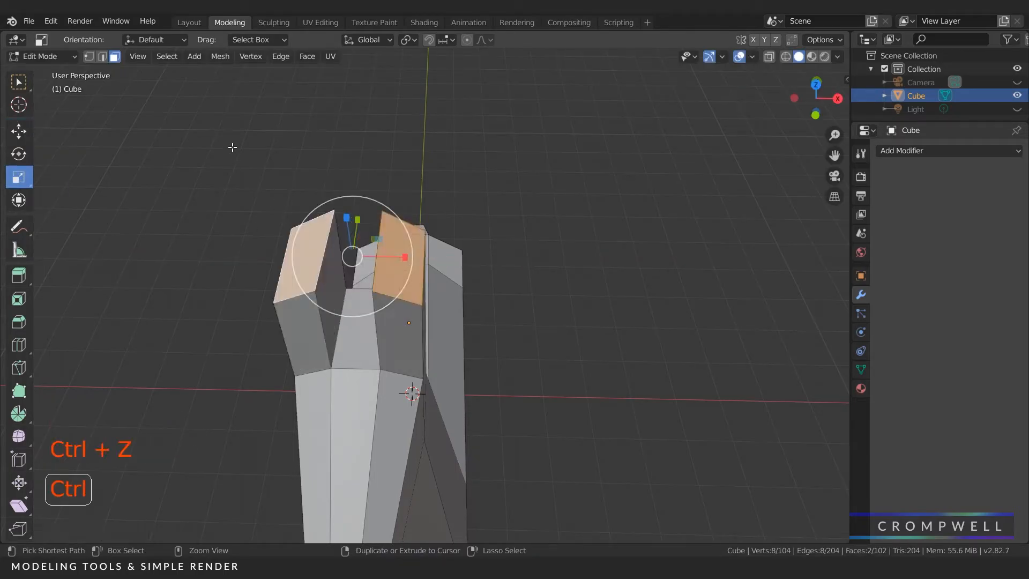
Set the transform pivot point to Individual Origins and scale down both ears' top faces to taper the ears
left_click(407, 41)
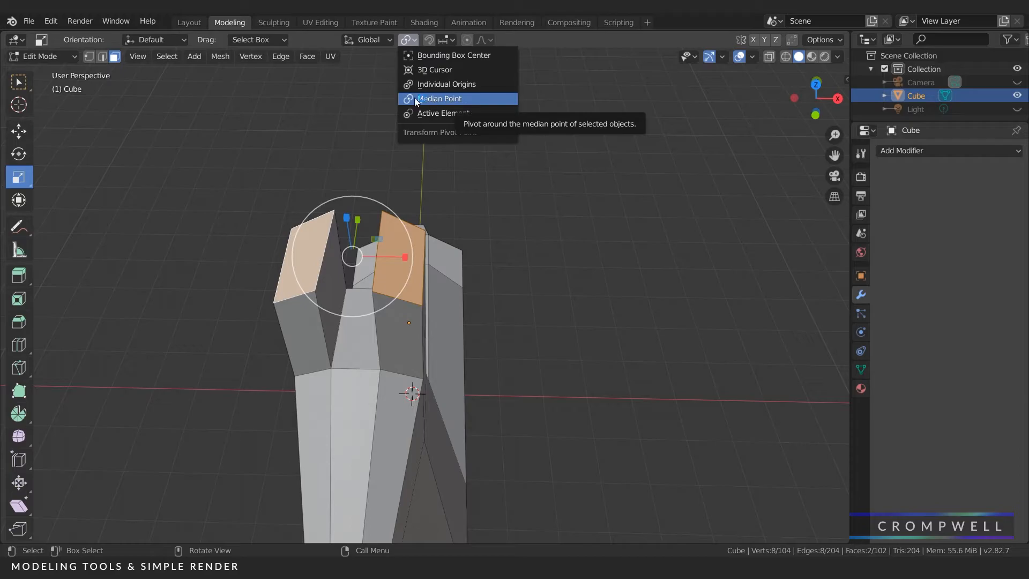
left_click(458, 85)
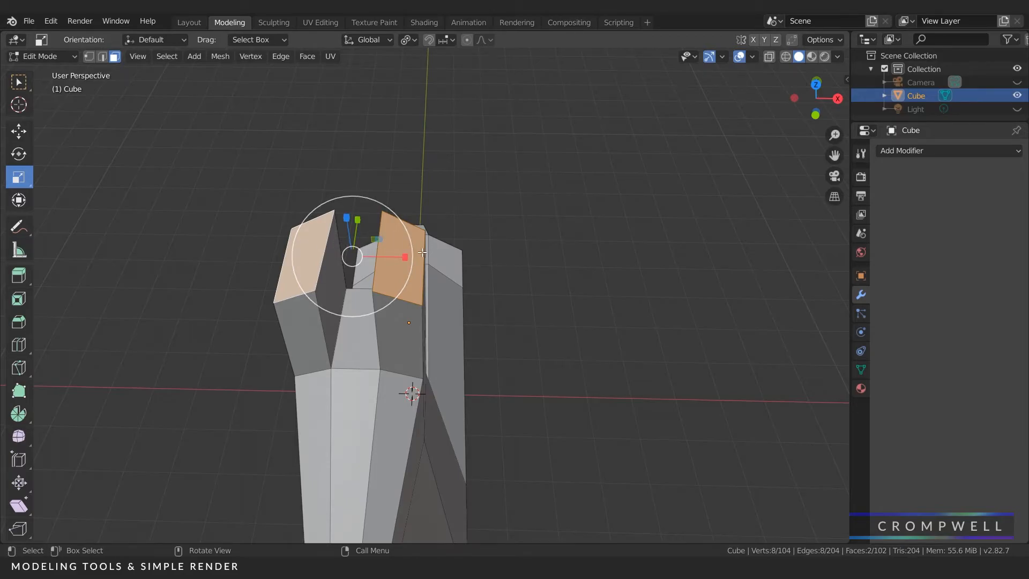
left_click_drag(404, 256, 375, 250)
middle_click_drag(375, 250, 367, 211)
scroll(300, 134, "up", 3)
left_click_drag(341, 191, 316, 192)
middle_click_drag(317, 192, 359, 270)
Try flattening both ears' top faces by scaling them to 0 along Z, and undo it
key("s")
key("z")
key("0")
key("Return")
scroll(345, 201, "down", 2)
scroll(437, 191, "down", 5)
key("ctrl+z")
Activate the Select Box tool and set the transform pivot point back to Median Point
left_click(21, 82)
scroll(288, 223, "down", 4)
scroll(411, 235, "up", 2)
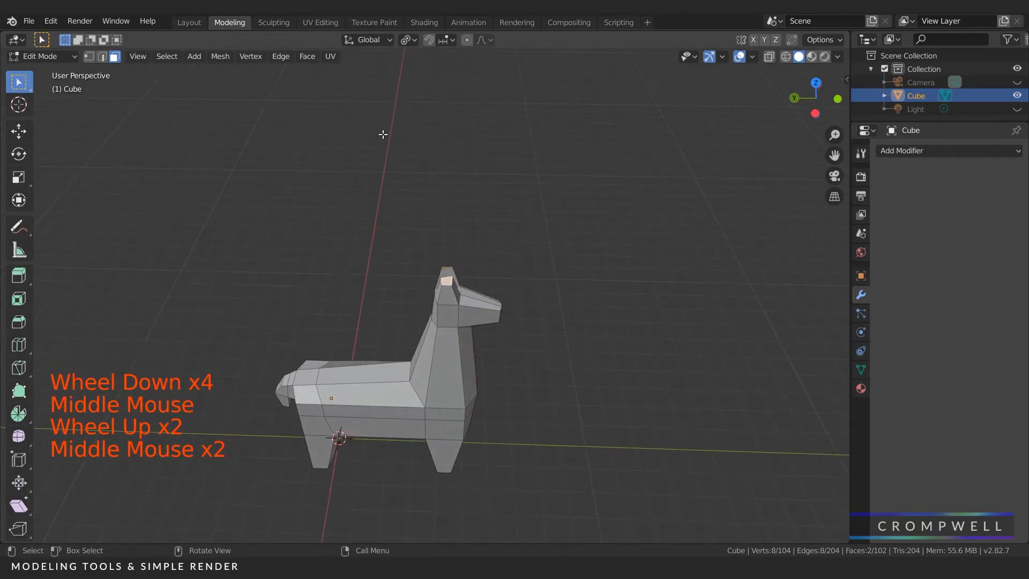
left_click(406, 41)
left_click(427, 101)
middle_click_drag(398, 284, 420, 191, "shift")
Return to Object Mode and view the scene through the camera
key("Tab")
middle_click_drag(448, 236, 454, 176)
scroll(279, 155, "down", 2)
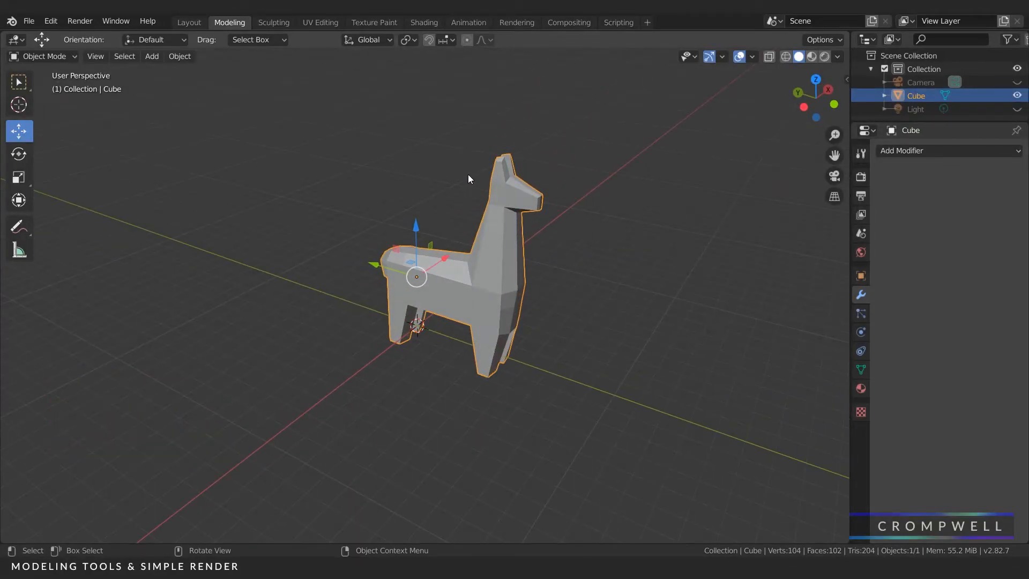
key("KP_0")
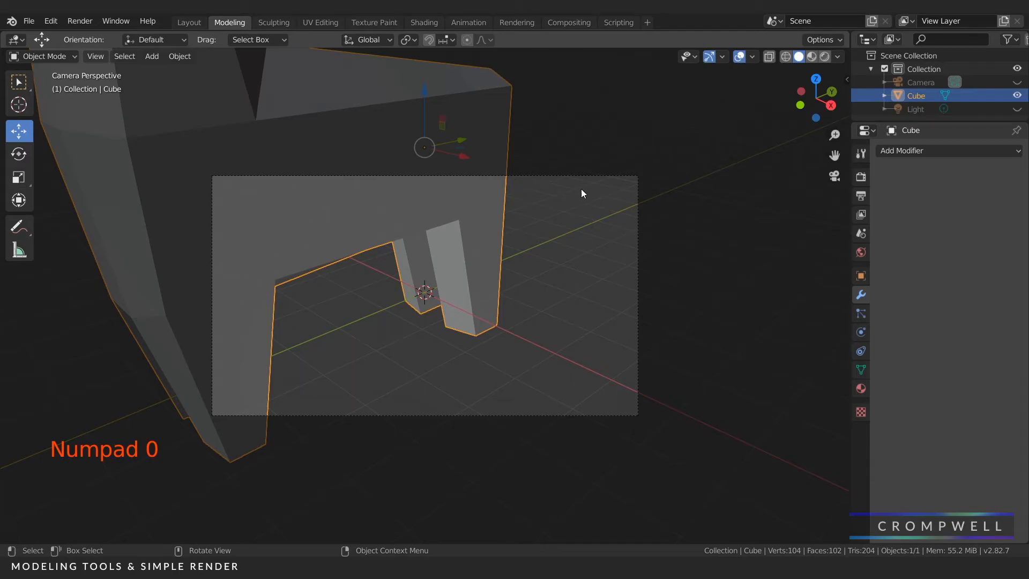
Deselect the animal mesh and unhide the camera and the light
left_click(571, 173)
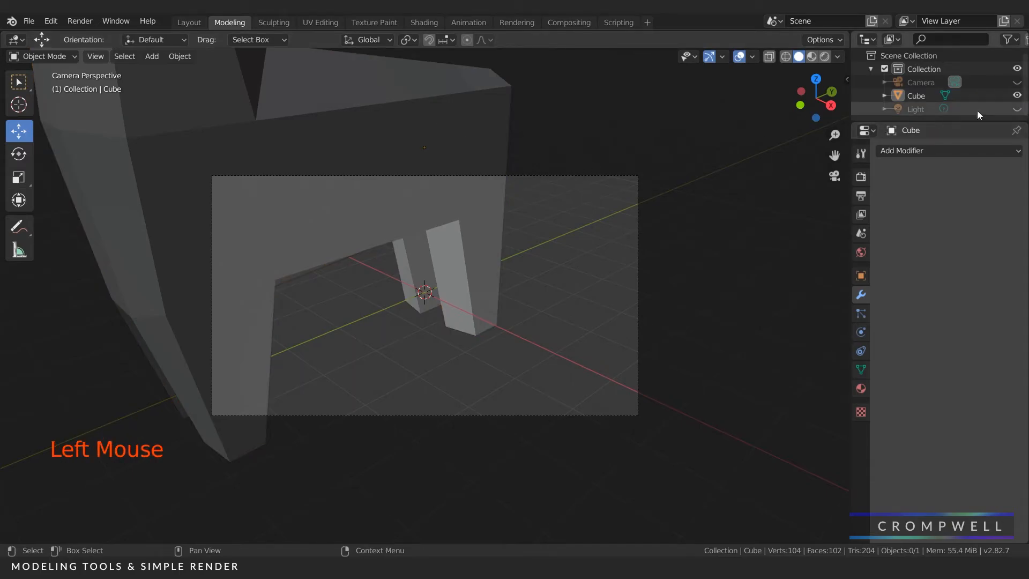
left_click(1018, 82)
left_click(1018, 109)
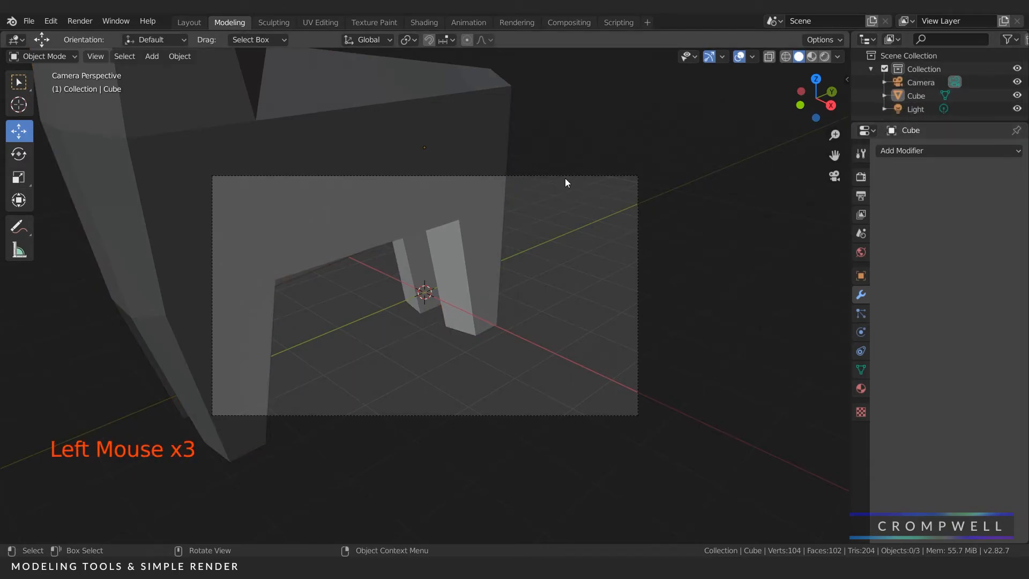
Select the camera, frame the whole animal in a three-quarter view, and align the active camera to that view
left_click(565, 177)
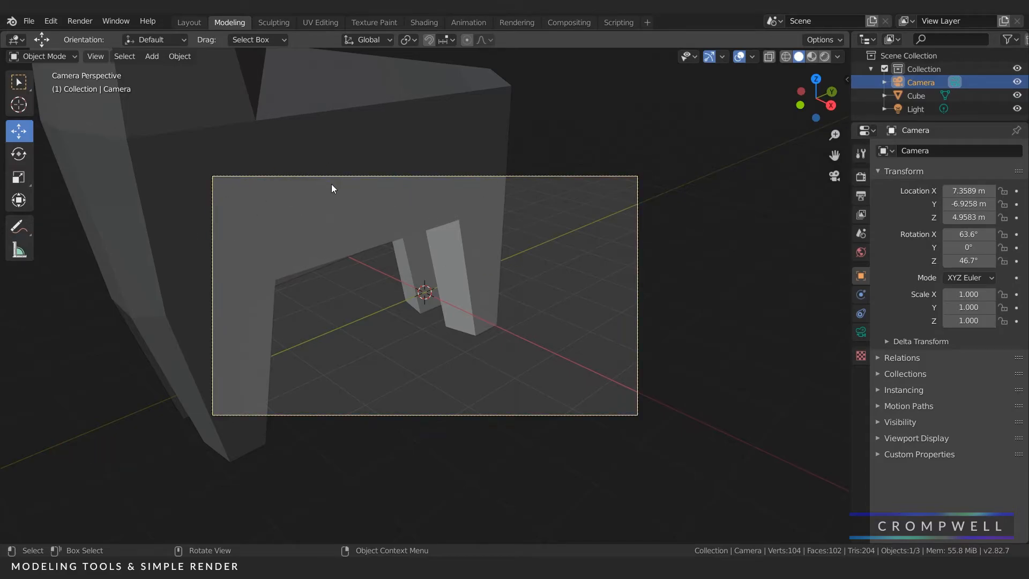
scroll(417, 221, "down", 5)
middle_click_drag(394, 210, 412, 246)
scroll(382, 178, "down", 4)
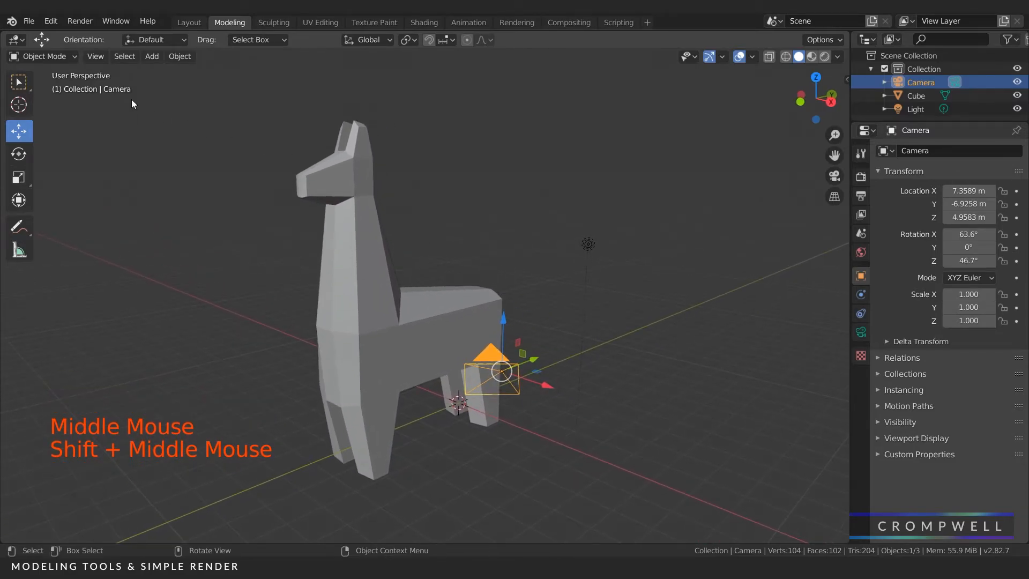
left_click(100, 57)
mouse_move(128, 240)
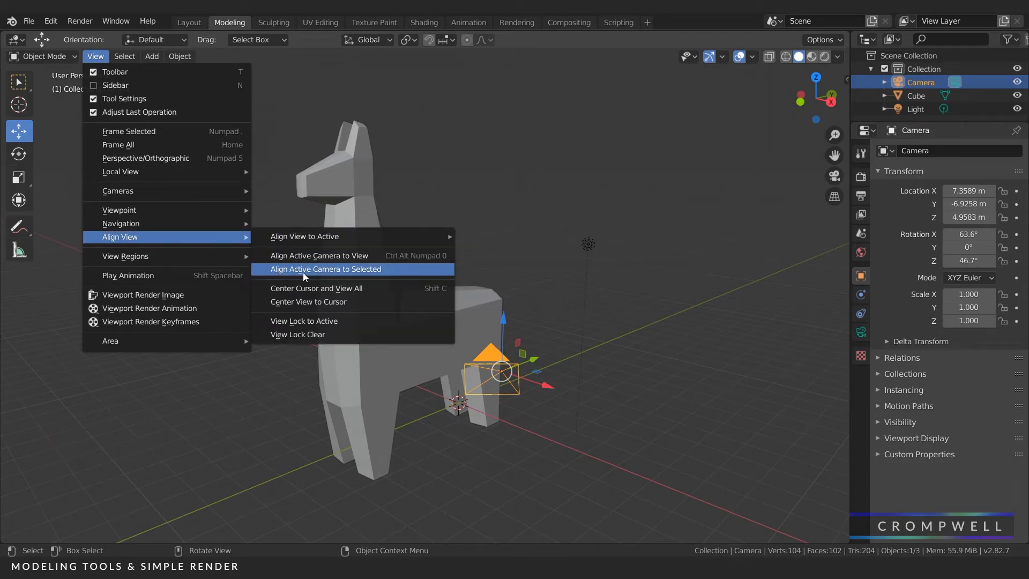
left_click(382, 255)
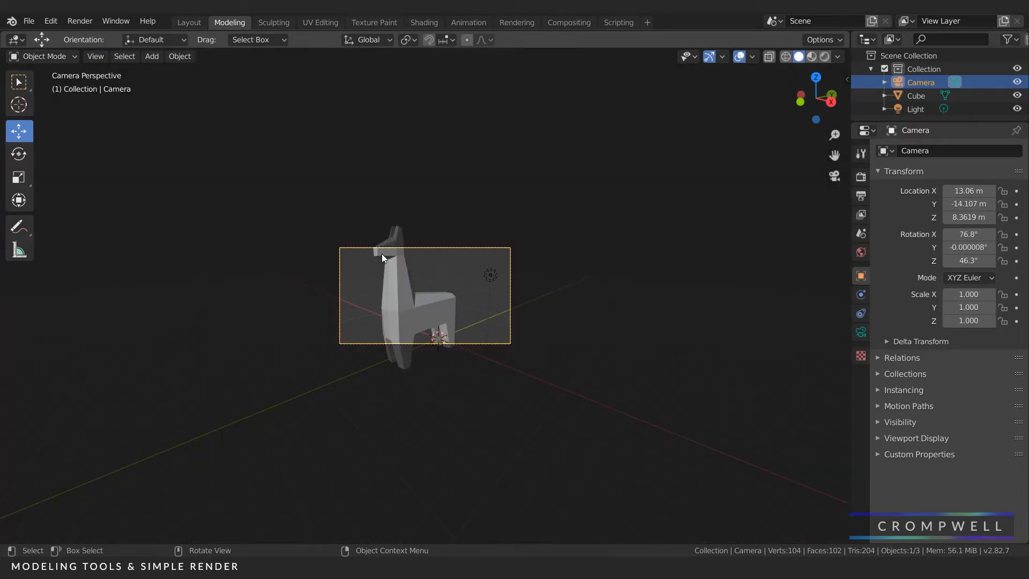
Move the camera back along its local Z and shift it to about X 20.5, Y -21.1, Z 10.7 m, fitting the whole animal in frame
scroll(417, 307, "up", 7)
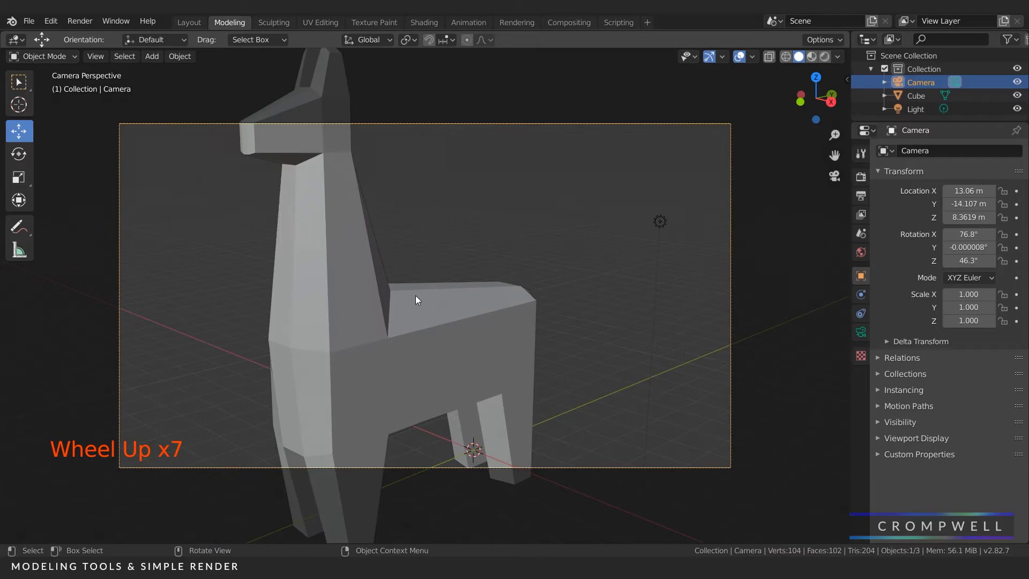
scroll(405, 262, "down", 1)
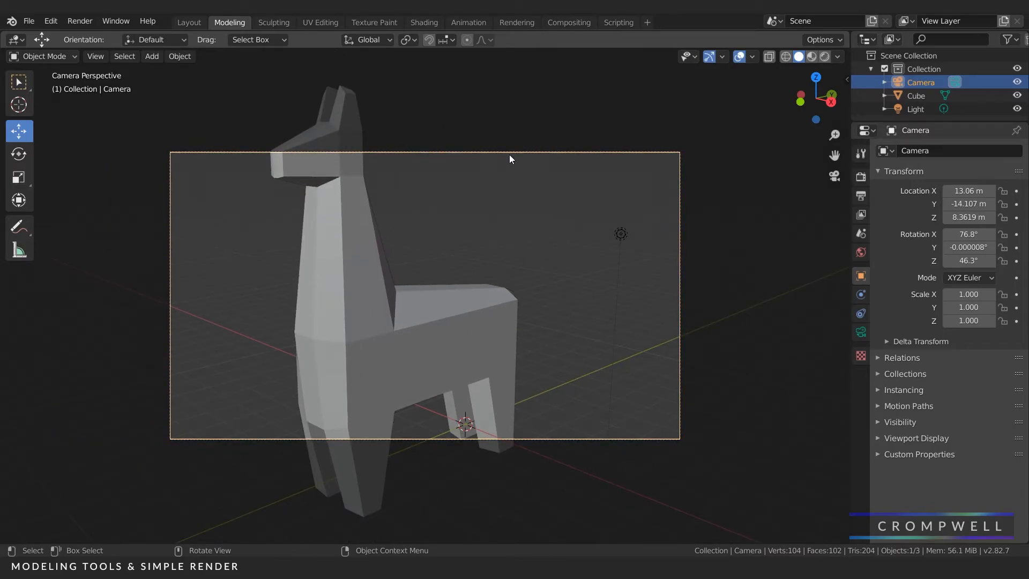
left_click(906, 83)
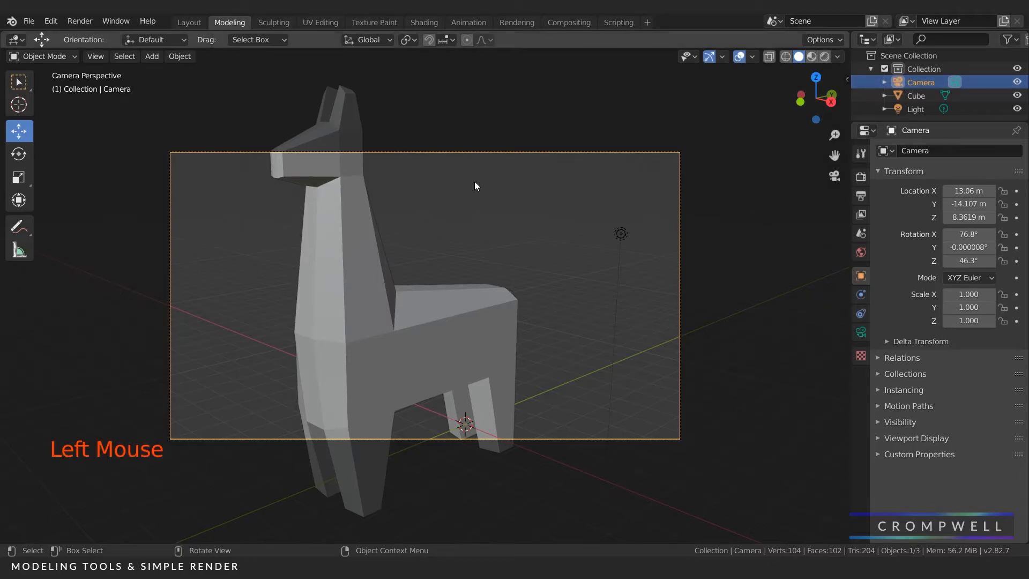
key("g")
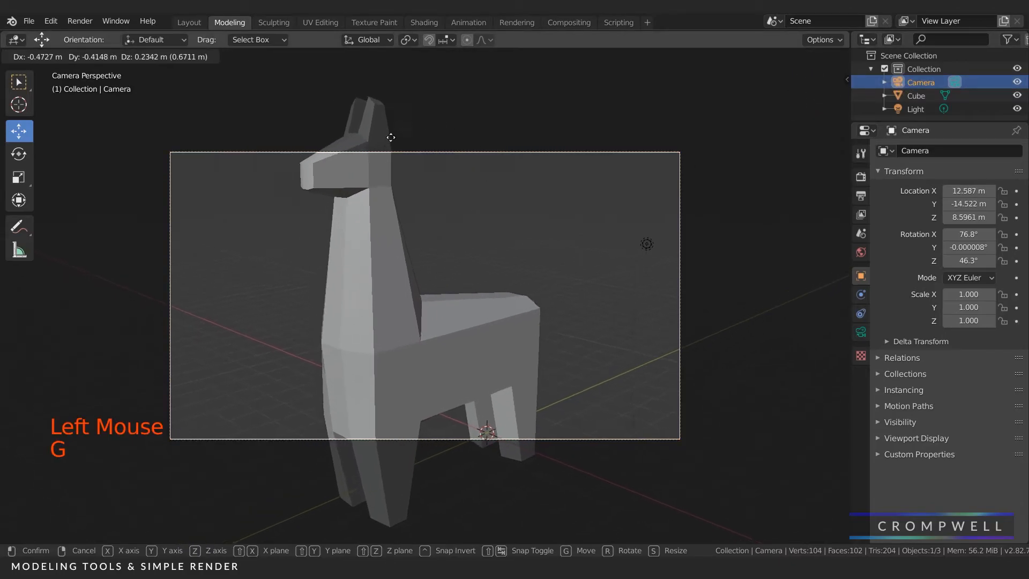
key("z")
key("z")
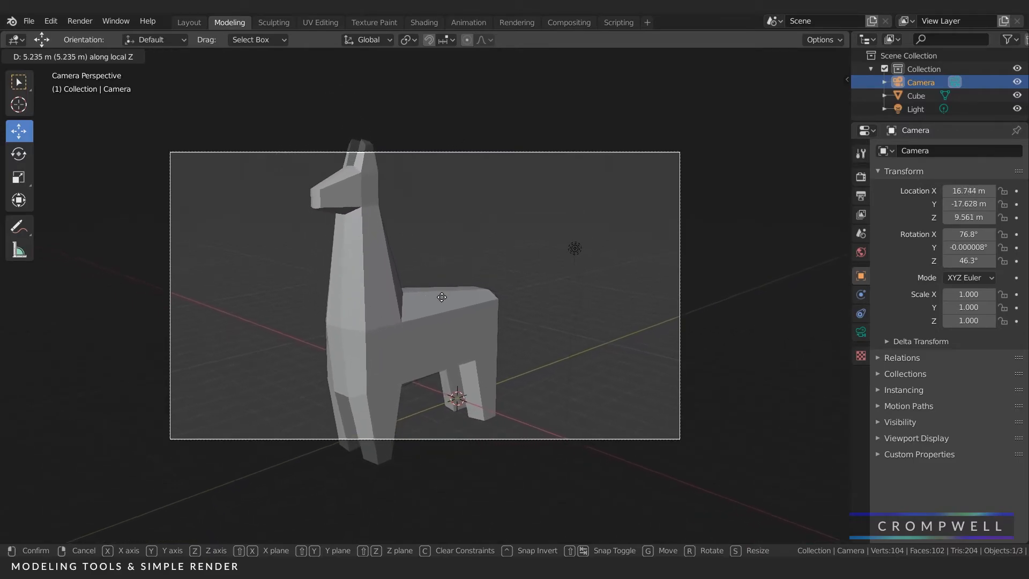
left_click(446, 351)
key("g")
left_click(452, 359)
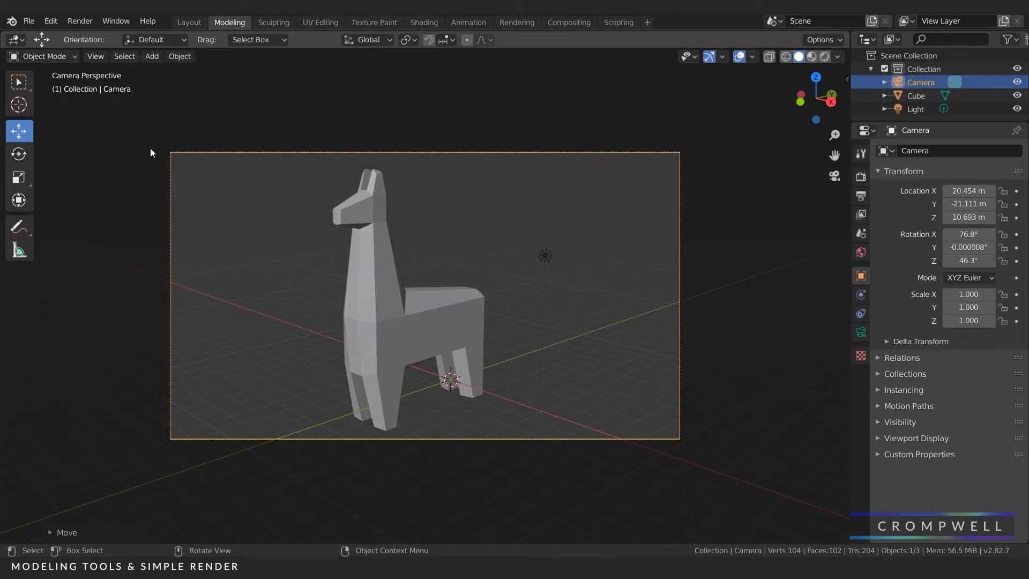
Set the render output's horizontal resolution to 1080 px for a square image
left_click(863, 195)
double_click(981, 168)
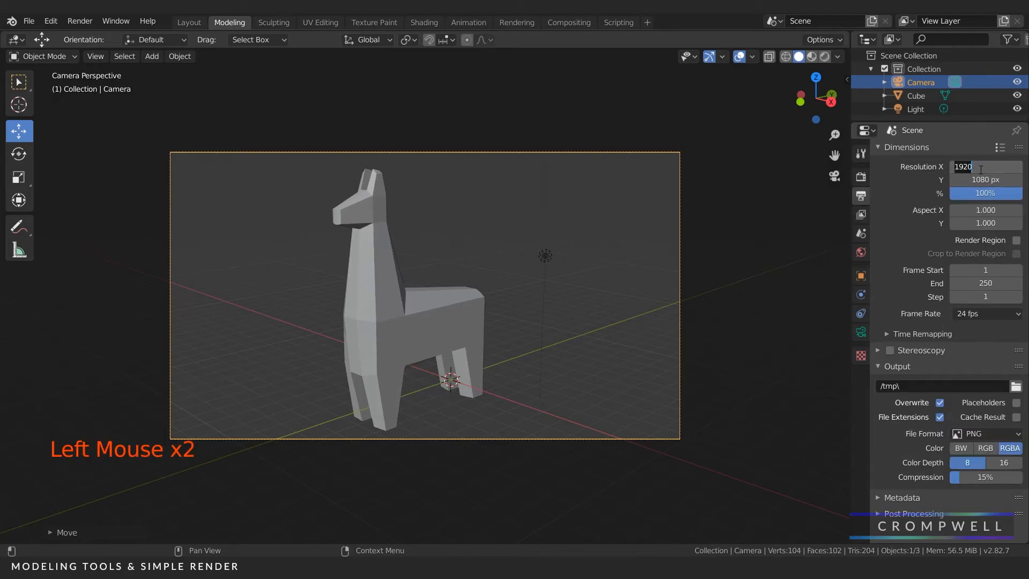
type("108")
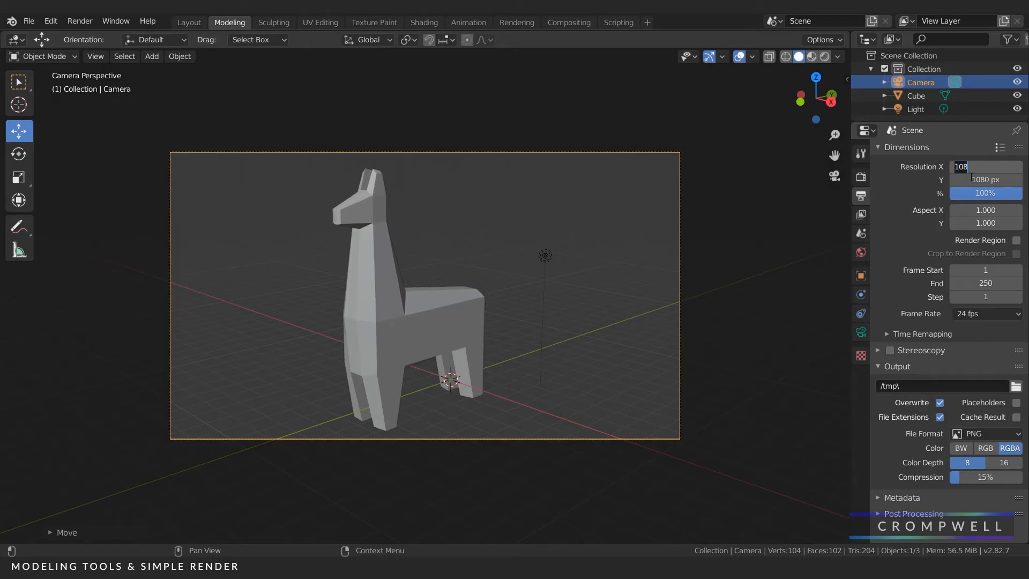
type("0")
key("Return")
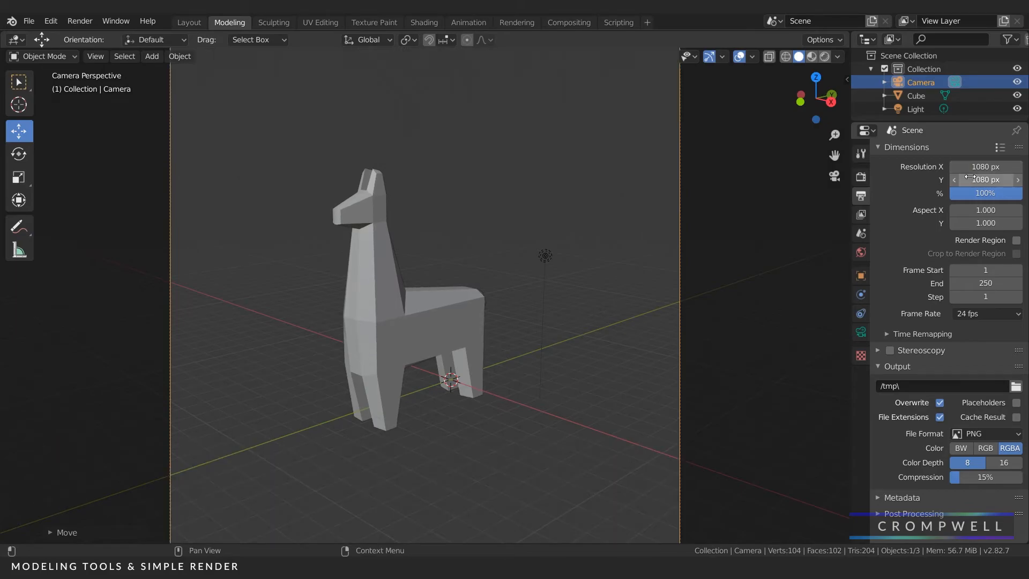
Move the camera about 10.4 m closer along its local Z and shift it slightly to centre the animal in the square frame
scroll(503, 190, "down", 4)
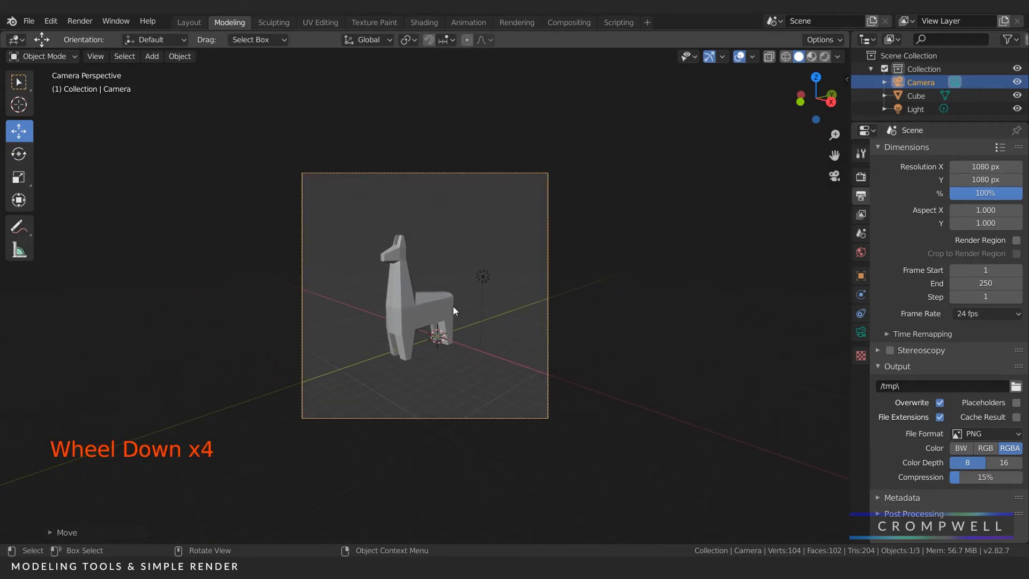
scroll(452, 298, "up", 4)
scroll(447, 298, "down", 3)
scroll(447, 298, "up", 1)
scroll(446, 297, "down", 1)
scroll(445, 298, "up", 1)
scroll(443, 298, "down", 1)
scroll(443, 298, "up", 1)
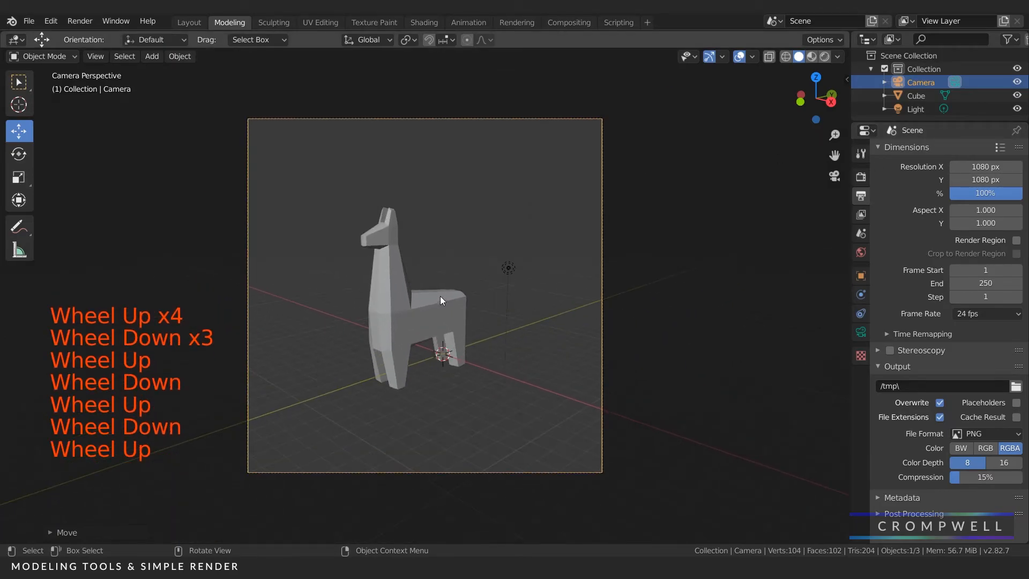
key("g")
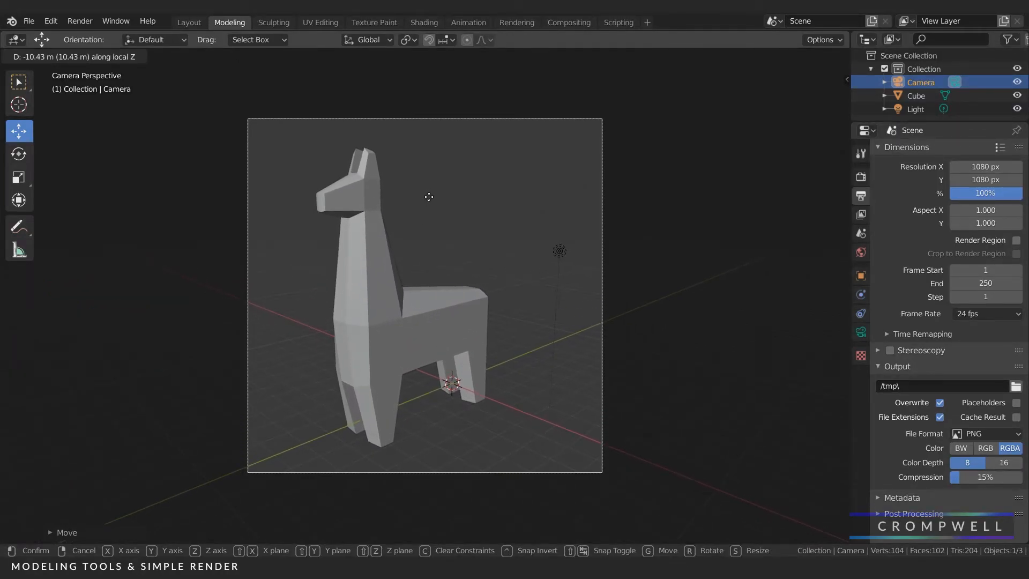
left_click(428, 197)
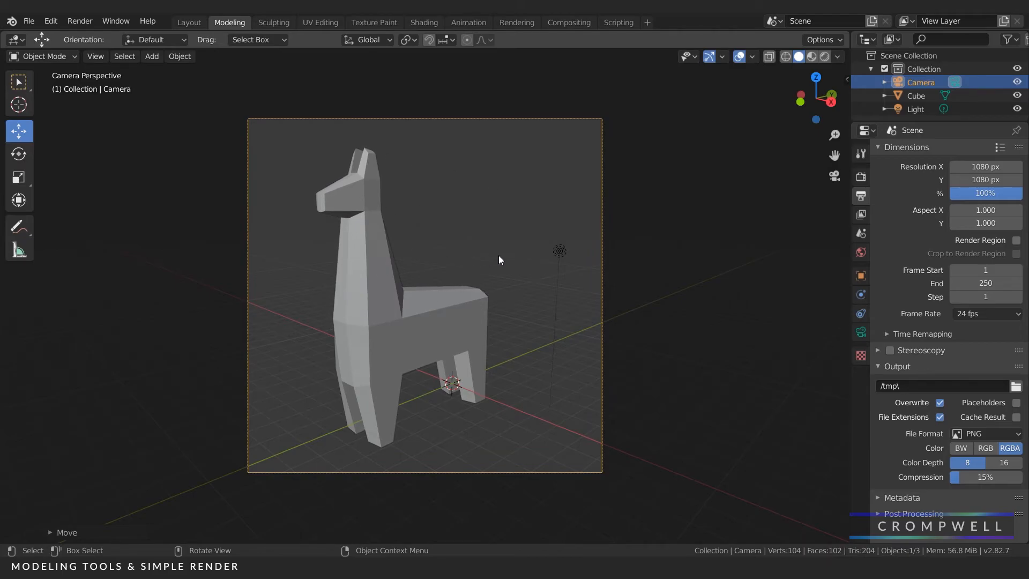
key("g")
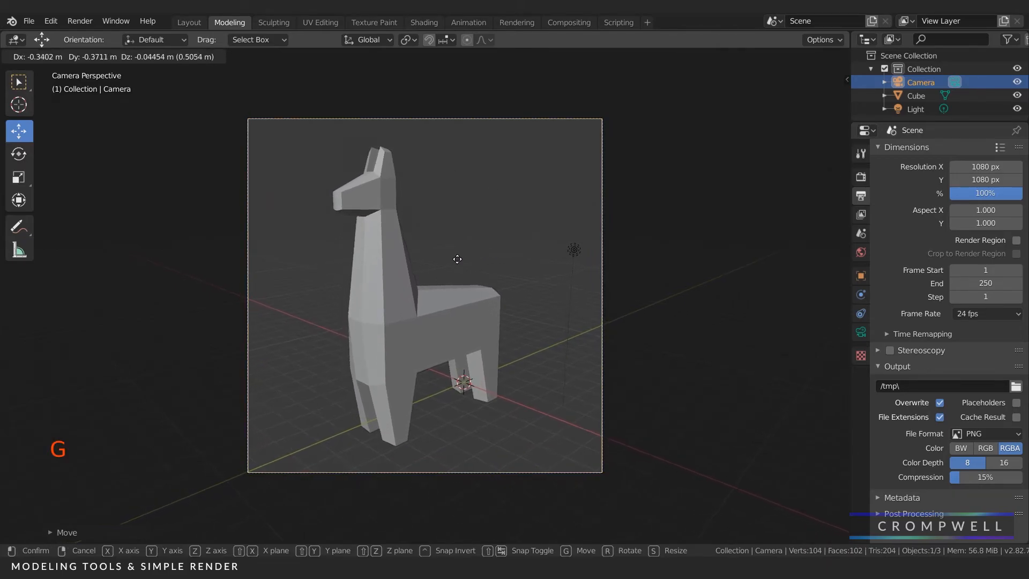
left_click(565, 255)
Select the light, raise it along Z to above head height, and move it along X across to the animal's face side
left_click(568, 252)
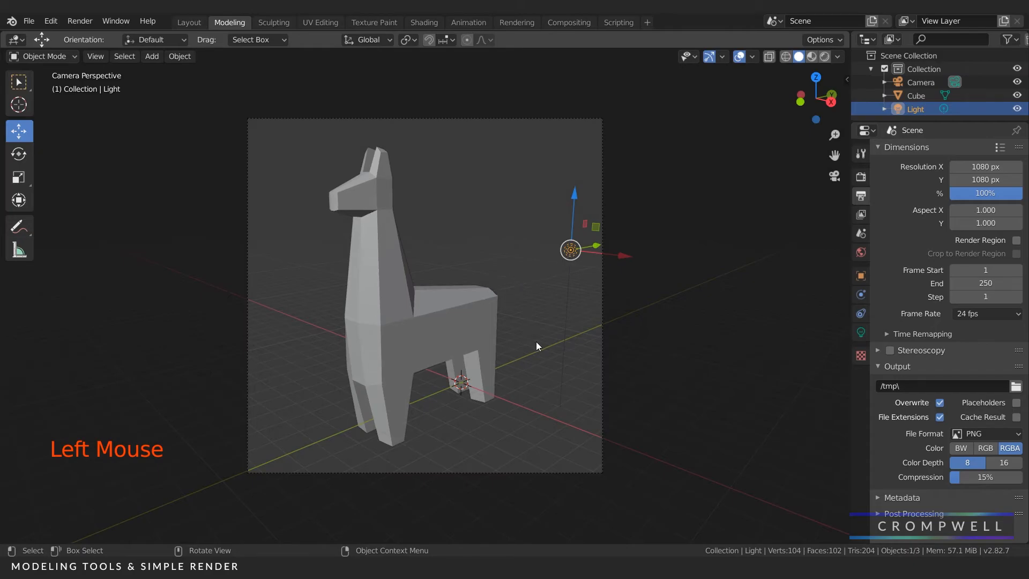
left_click_drag(567, 216, 574, 100)
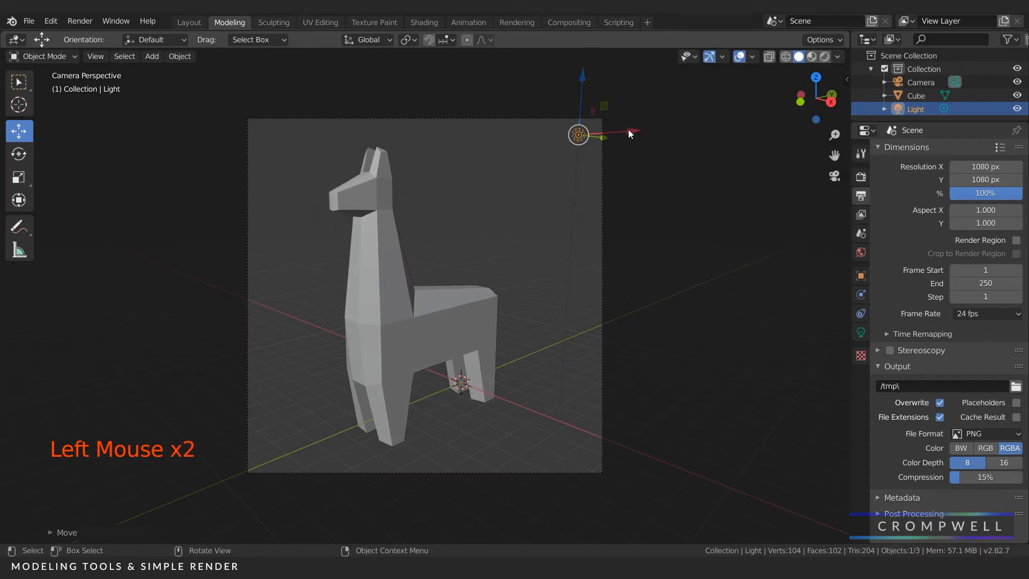
left_click_drag(600, 137, 299, 132)
Reposition the light horizontally in front of the animal's head from a high viewpoint, and return to the camera view
middle_click_drag(341, 168, 476, 426)
scroll(347, 230, "down", 4)
scroll(356, 271, "up", 3)
left_click_drag(485, 470, 379, 361)
middle_click_drag(379, 361, 351, 318)
middle_click_drag(346, 227, 399, 346)
left_click_drag(405, 423, 419, 431)
left_click_drag(403, 367, 413, 356)
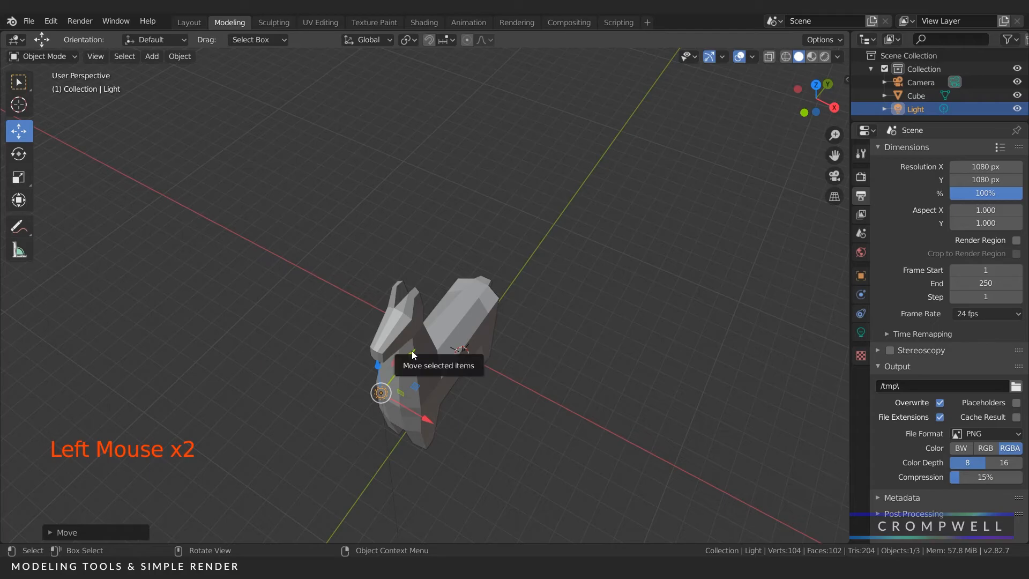
key("KP_0")
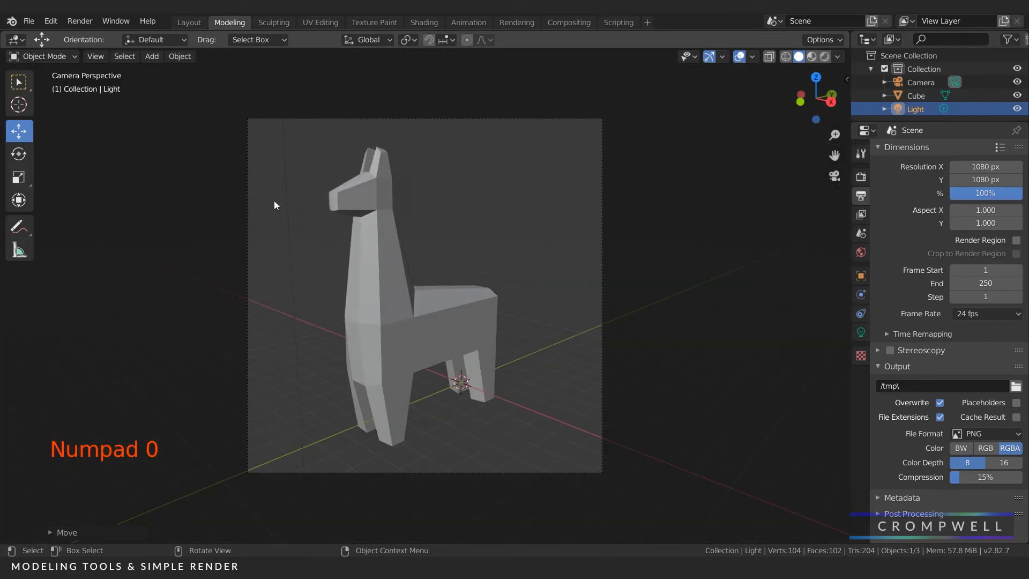
Render a test image of the animal, examine its lighting, and close the render result
left_click(79, 20)
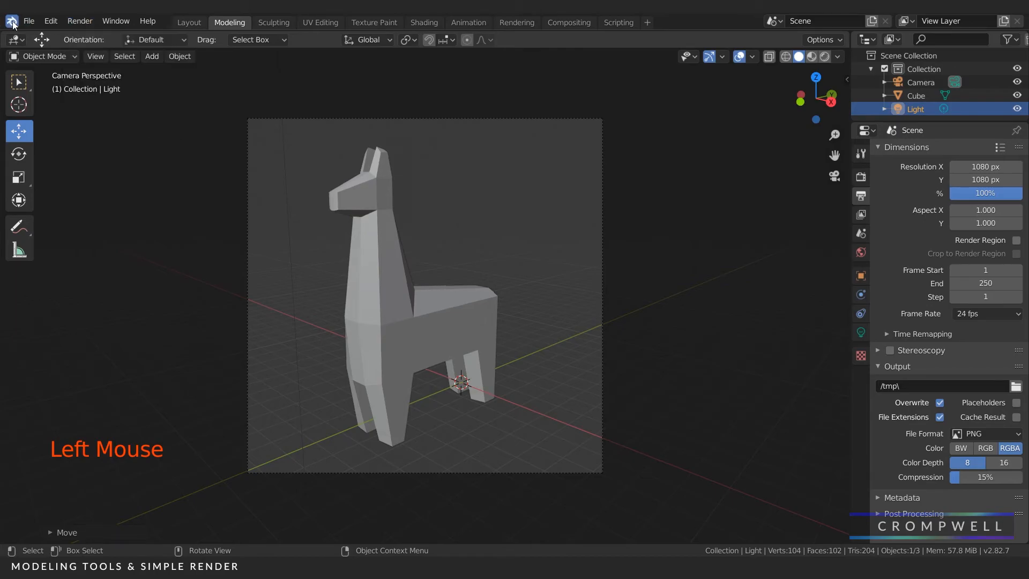
left_click(78, 20)
left_click(85, 36)
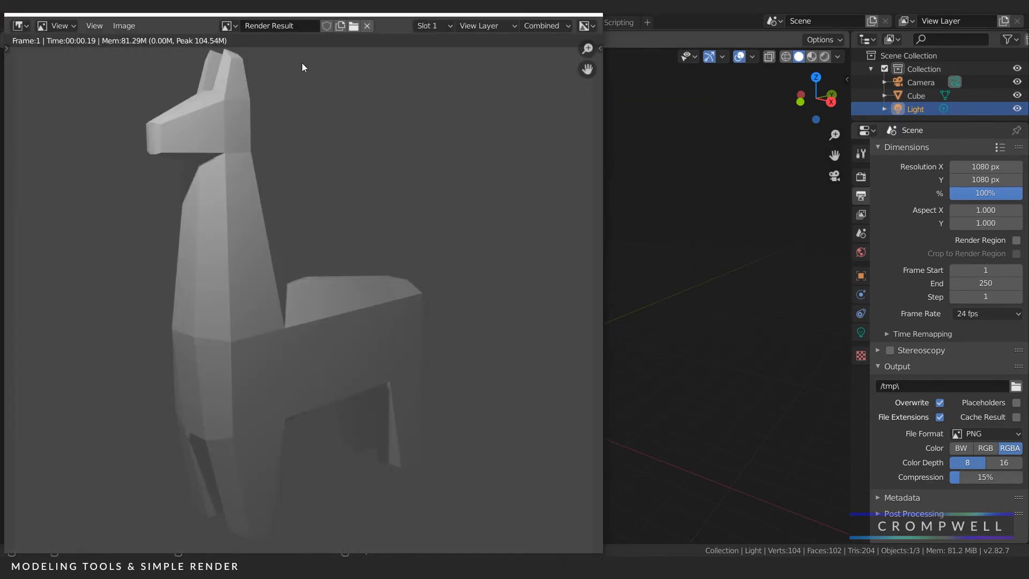
scroll(258, 215, "down", 3)
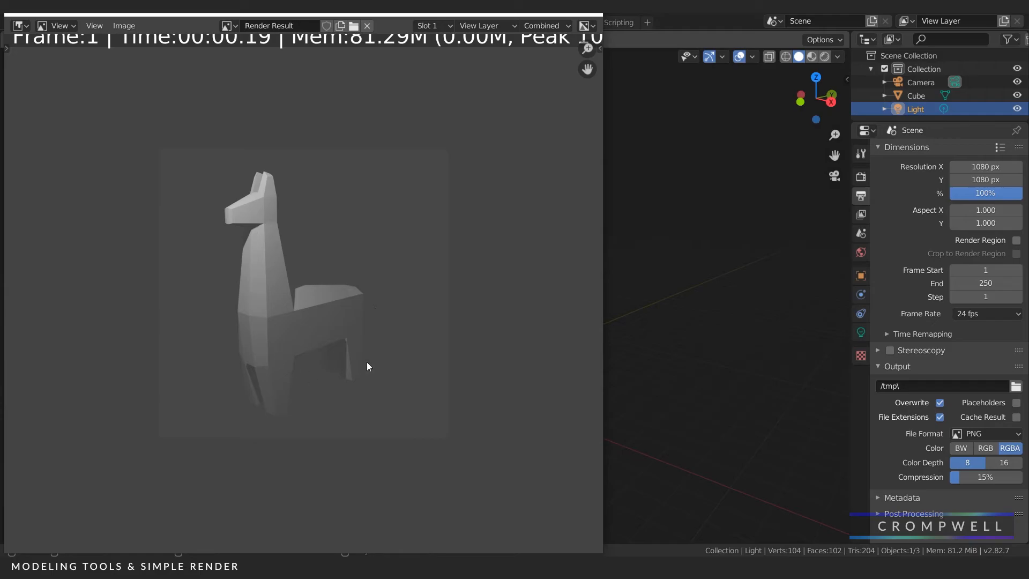
left_click(588, 15)
Add a plane mesh and scale it up into a large ground surface beneath the animal
left_click(159, 57)
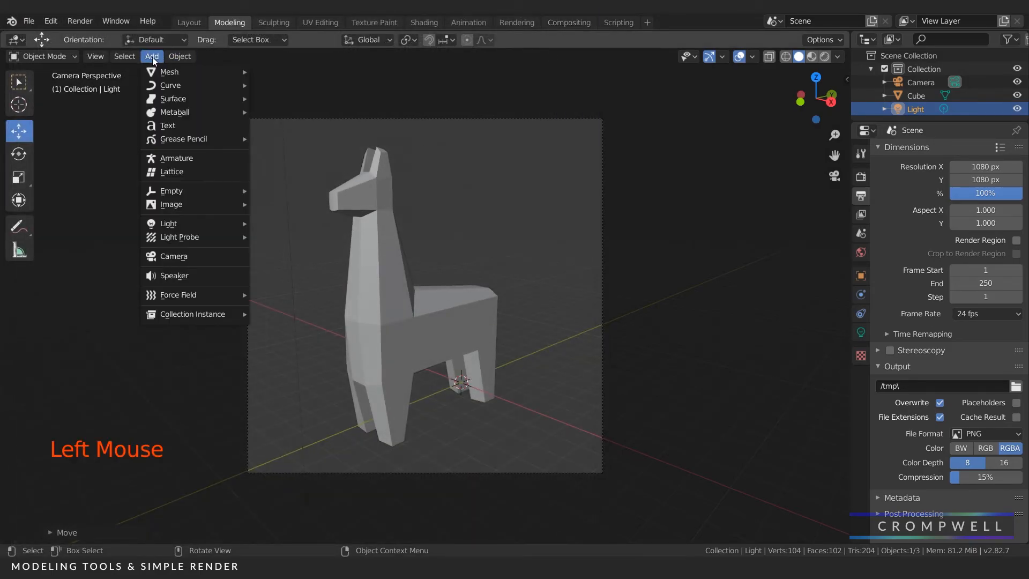
mouse_move(157, 71)
left_click(271, 71)
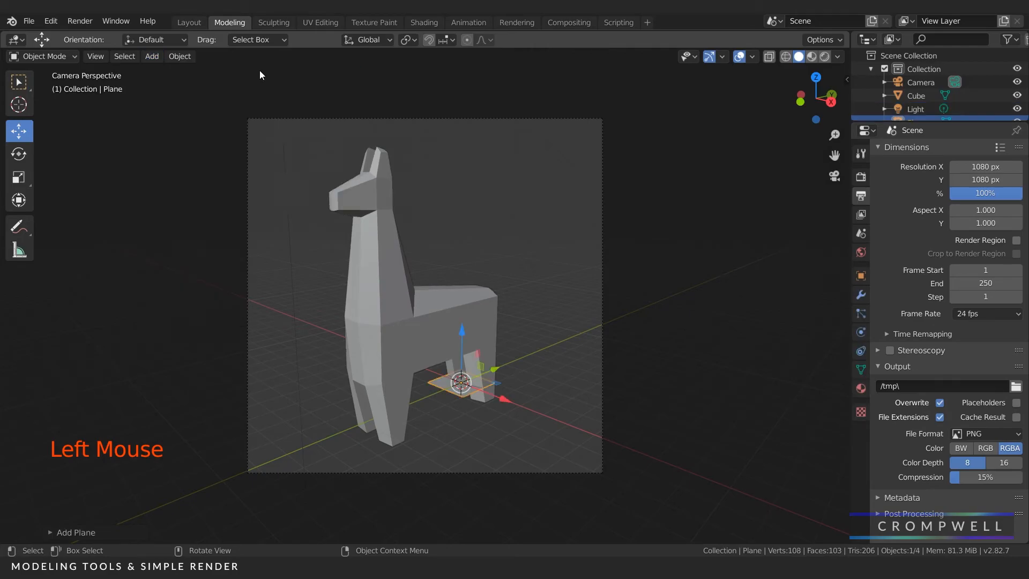
left_click(19, 176)
left_click_drag(507, 365, 244, 303)
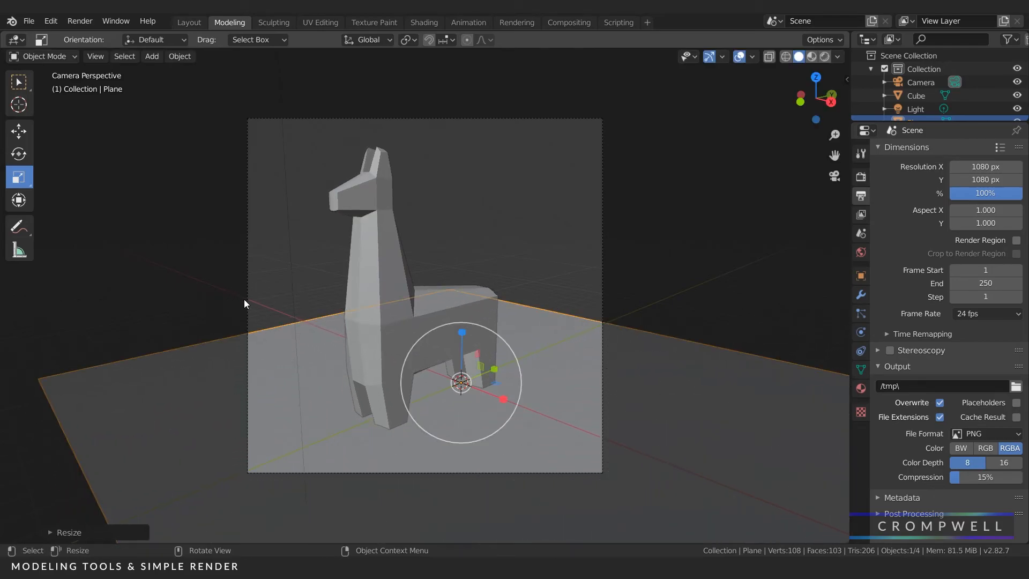
Lower the ground plane along Z to the bottom of the animal's feet and deselect it
left_click(19, 131)
left_click_drag(465, 329, 464, 346)
left_click(436, 194)
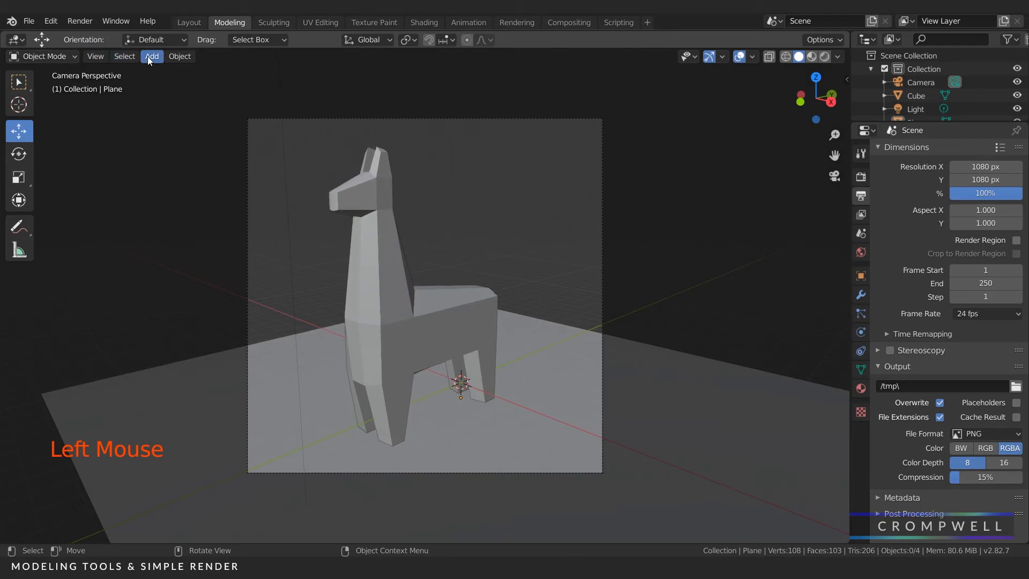
Render the image again with the ground plane in the scene and examine the full frame
left_click(79, 21)
left_click(84, 35)
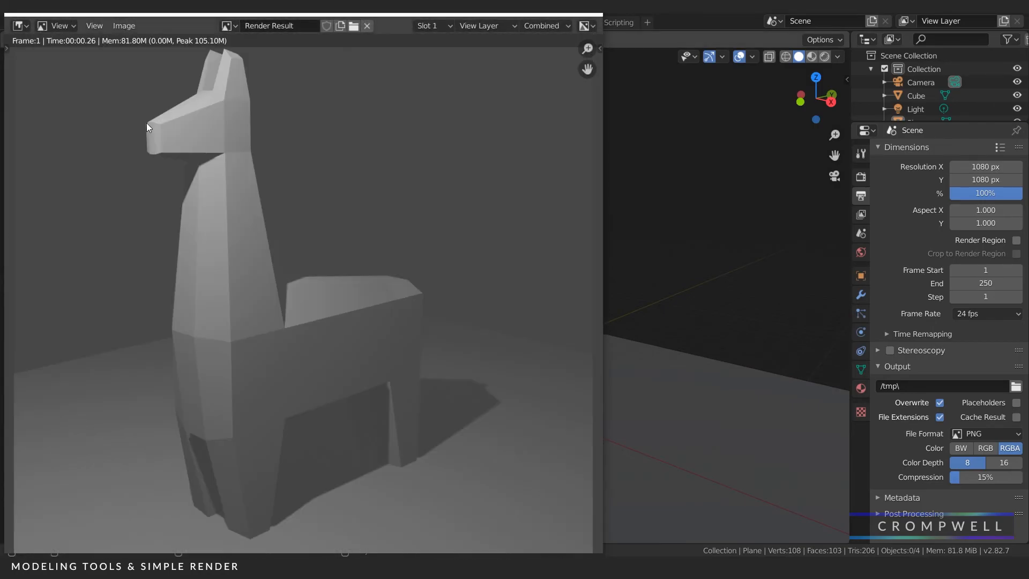
scroll(297, 364, "down", 2)
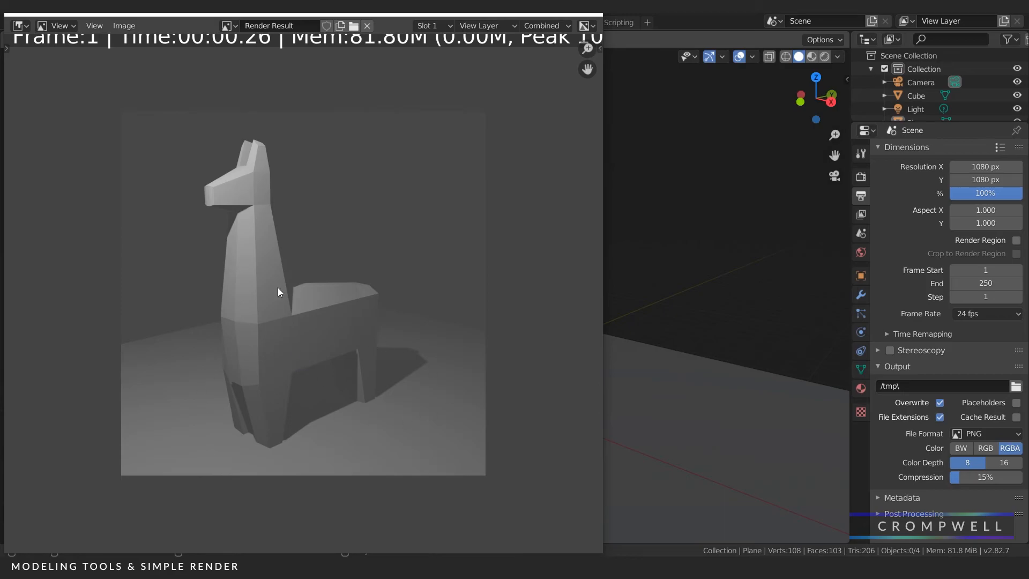